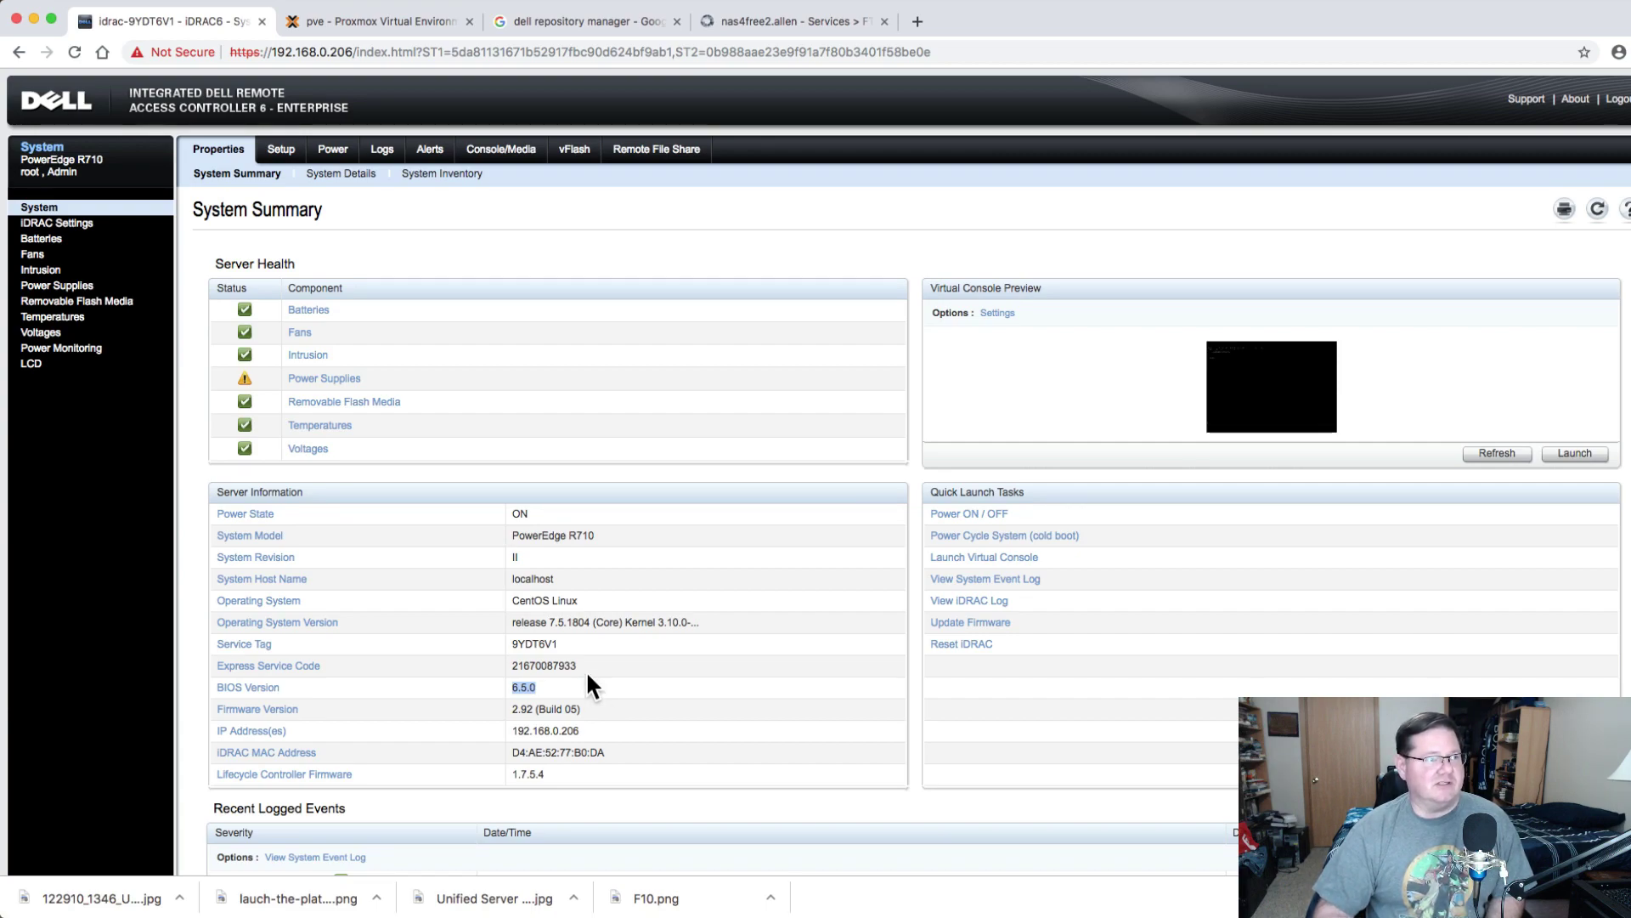
Switch to Proxmox and check the package updates for the pve node.
click(364, 22)
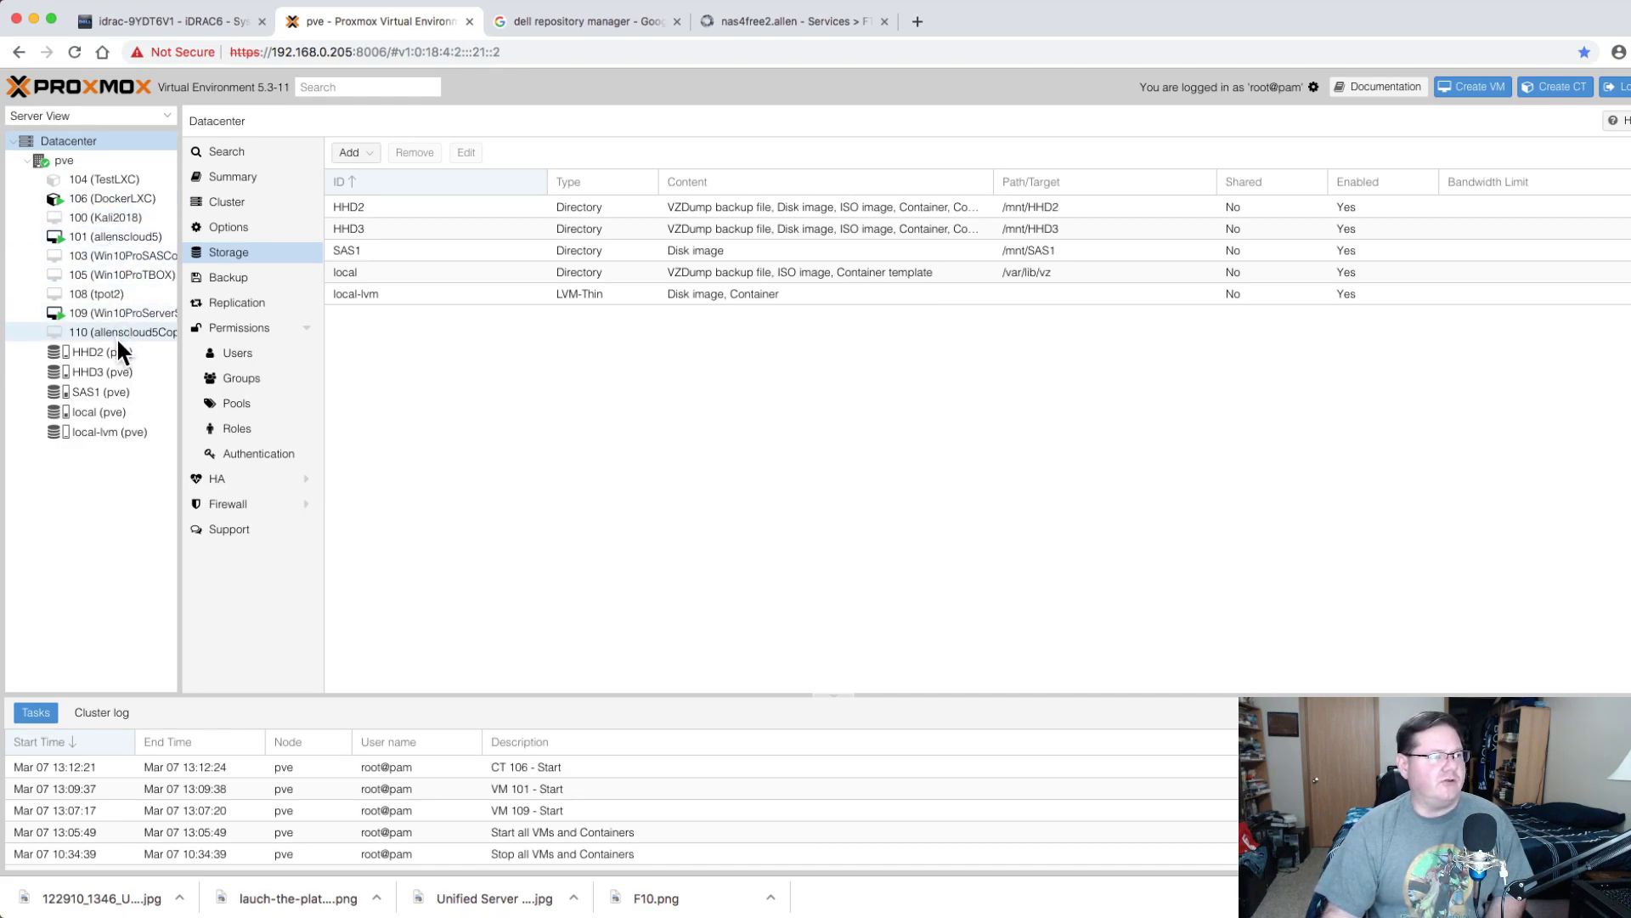
click(98, 160)
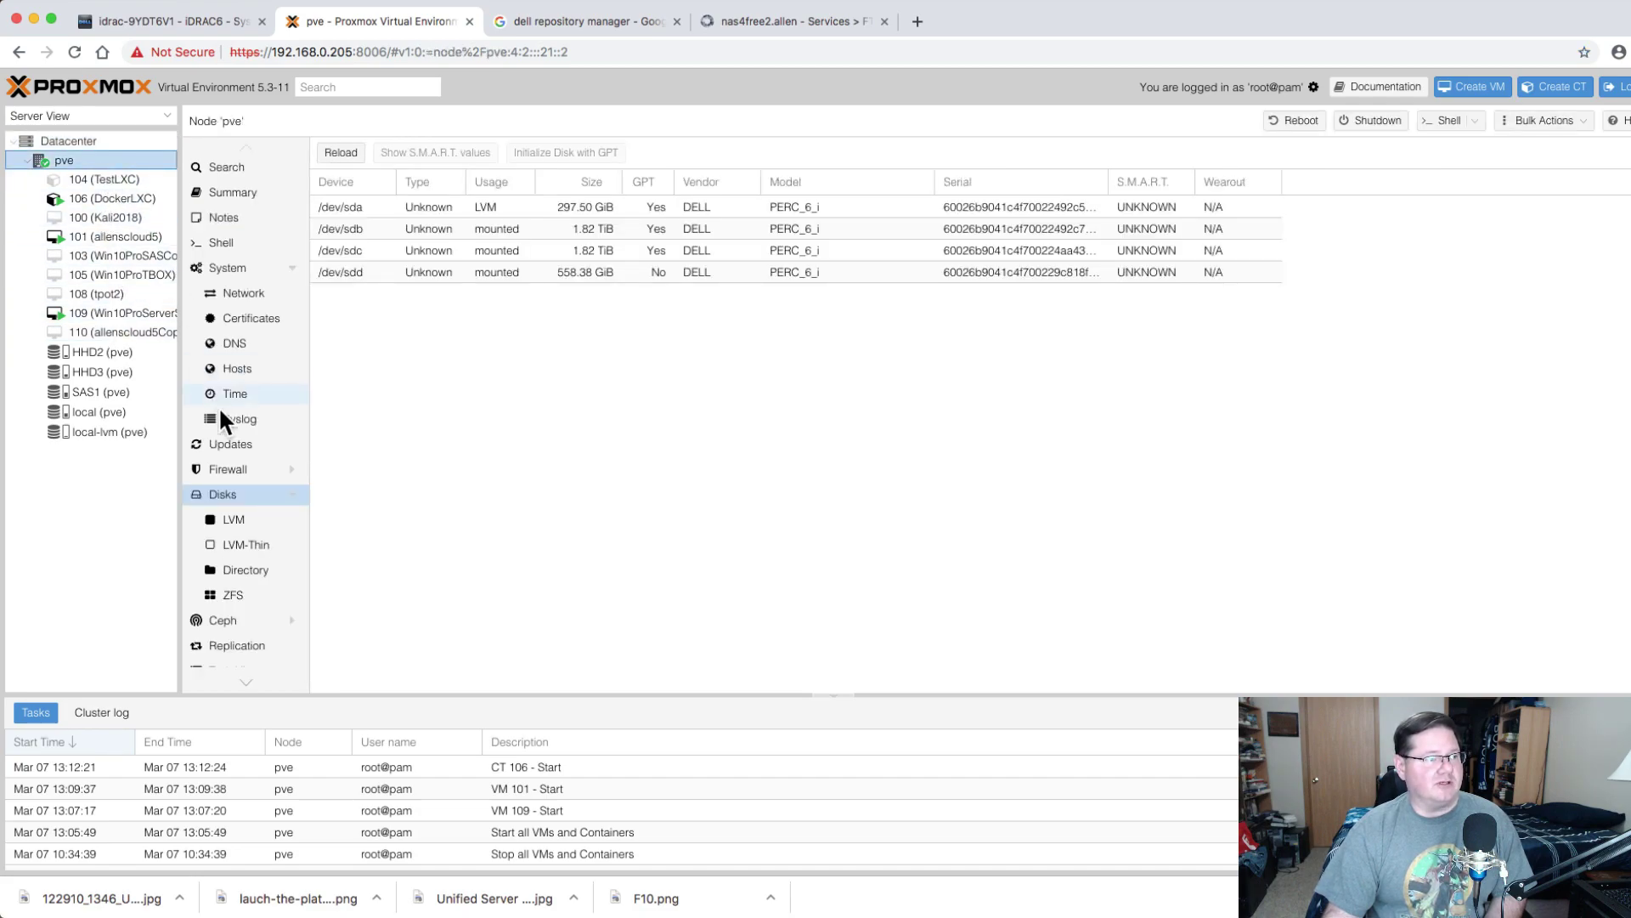
scroll(266, 510, down, 1)
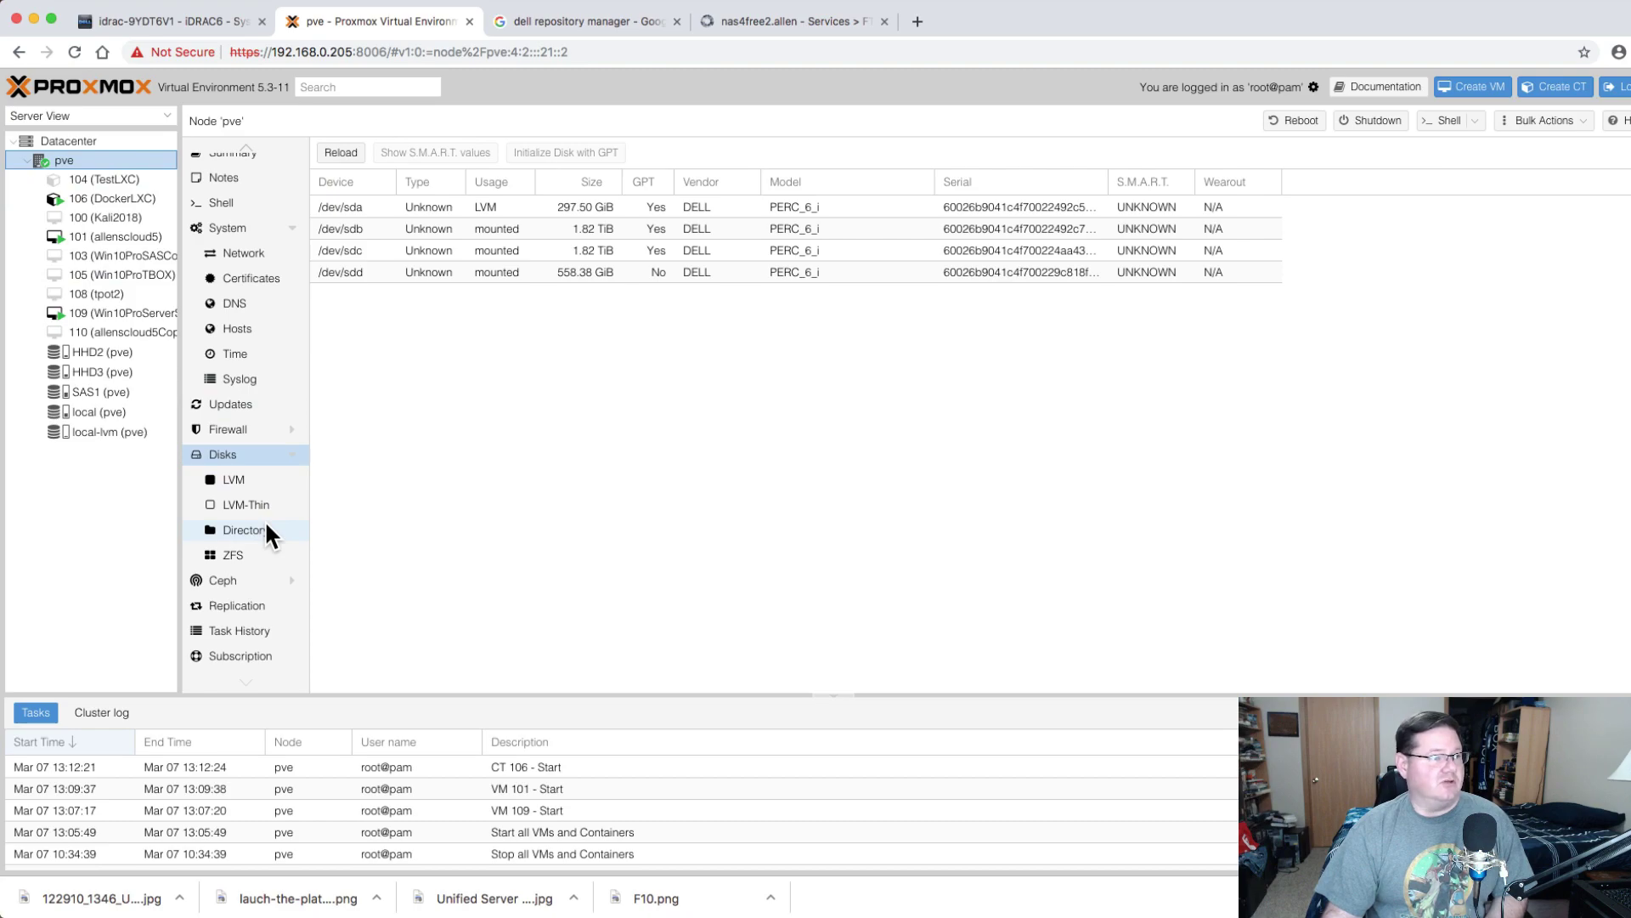
click(252, 399)
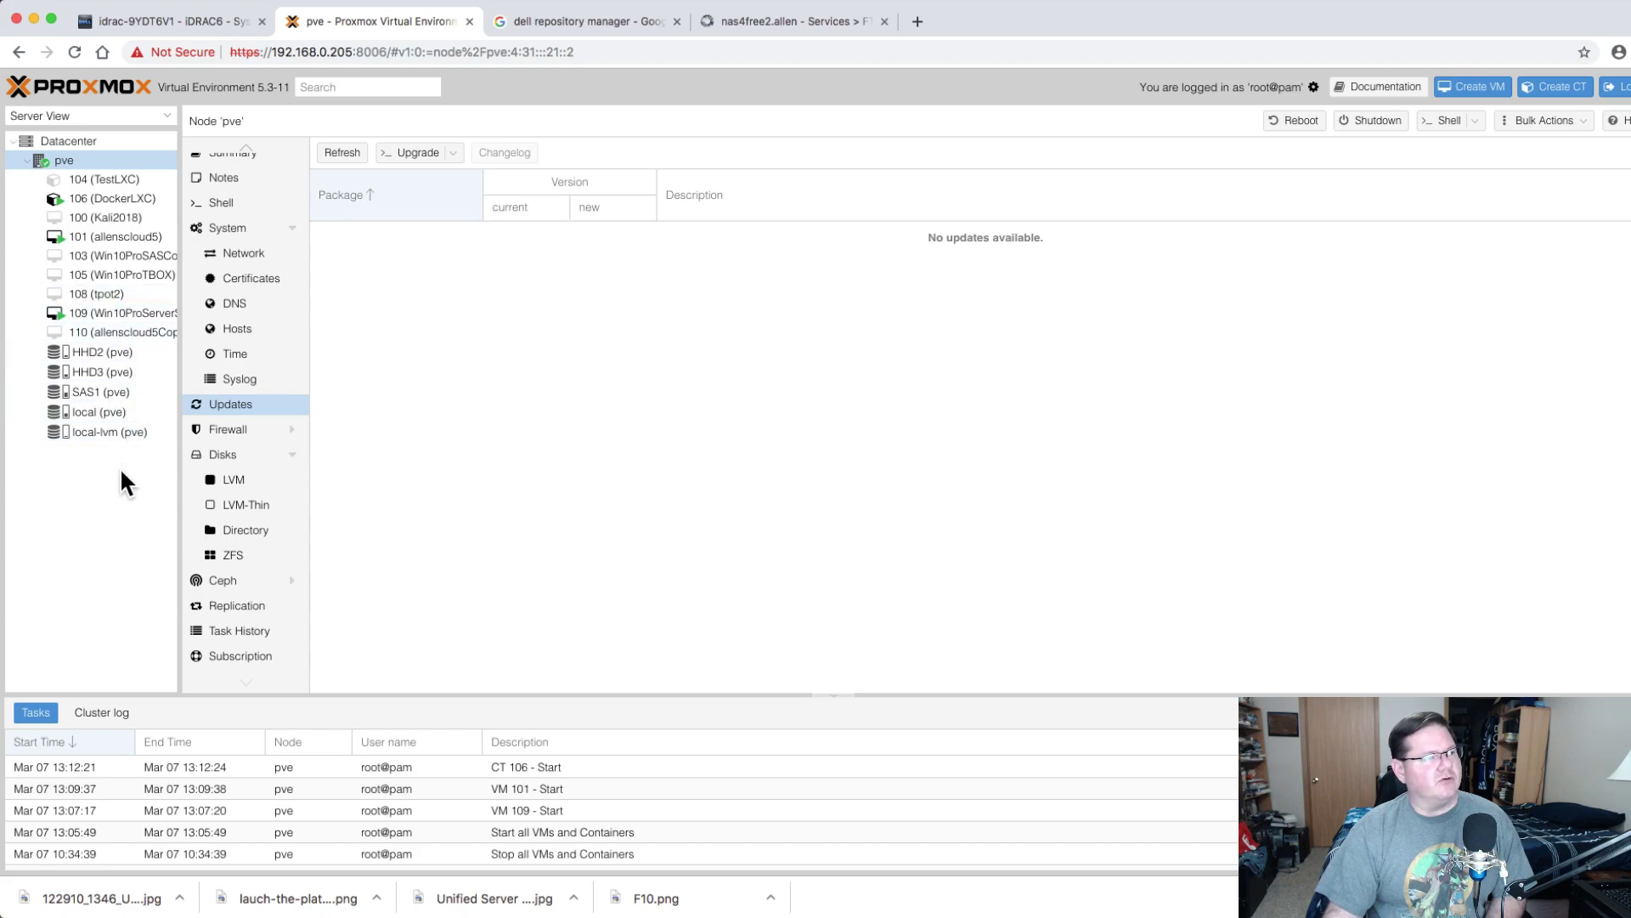
scroll(272, 364, up, 1)
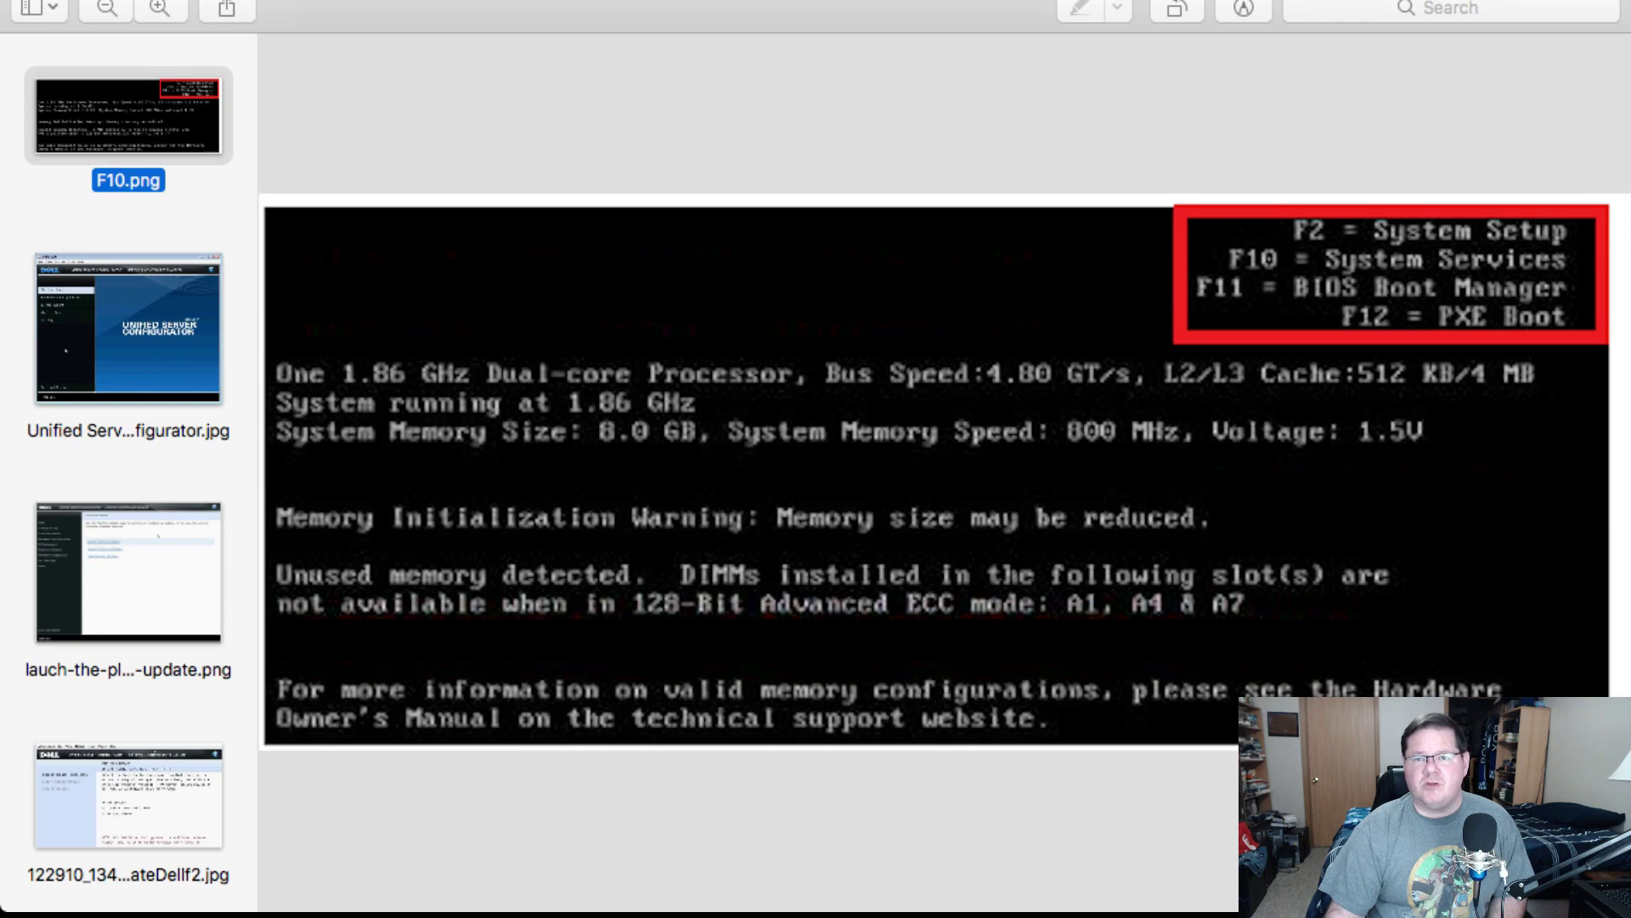
Step through the Unified Server Configurator reference images, from F10.png to the Platform Update repository selection image.
key(Down)
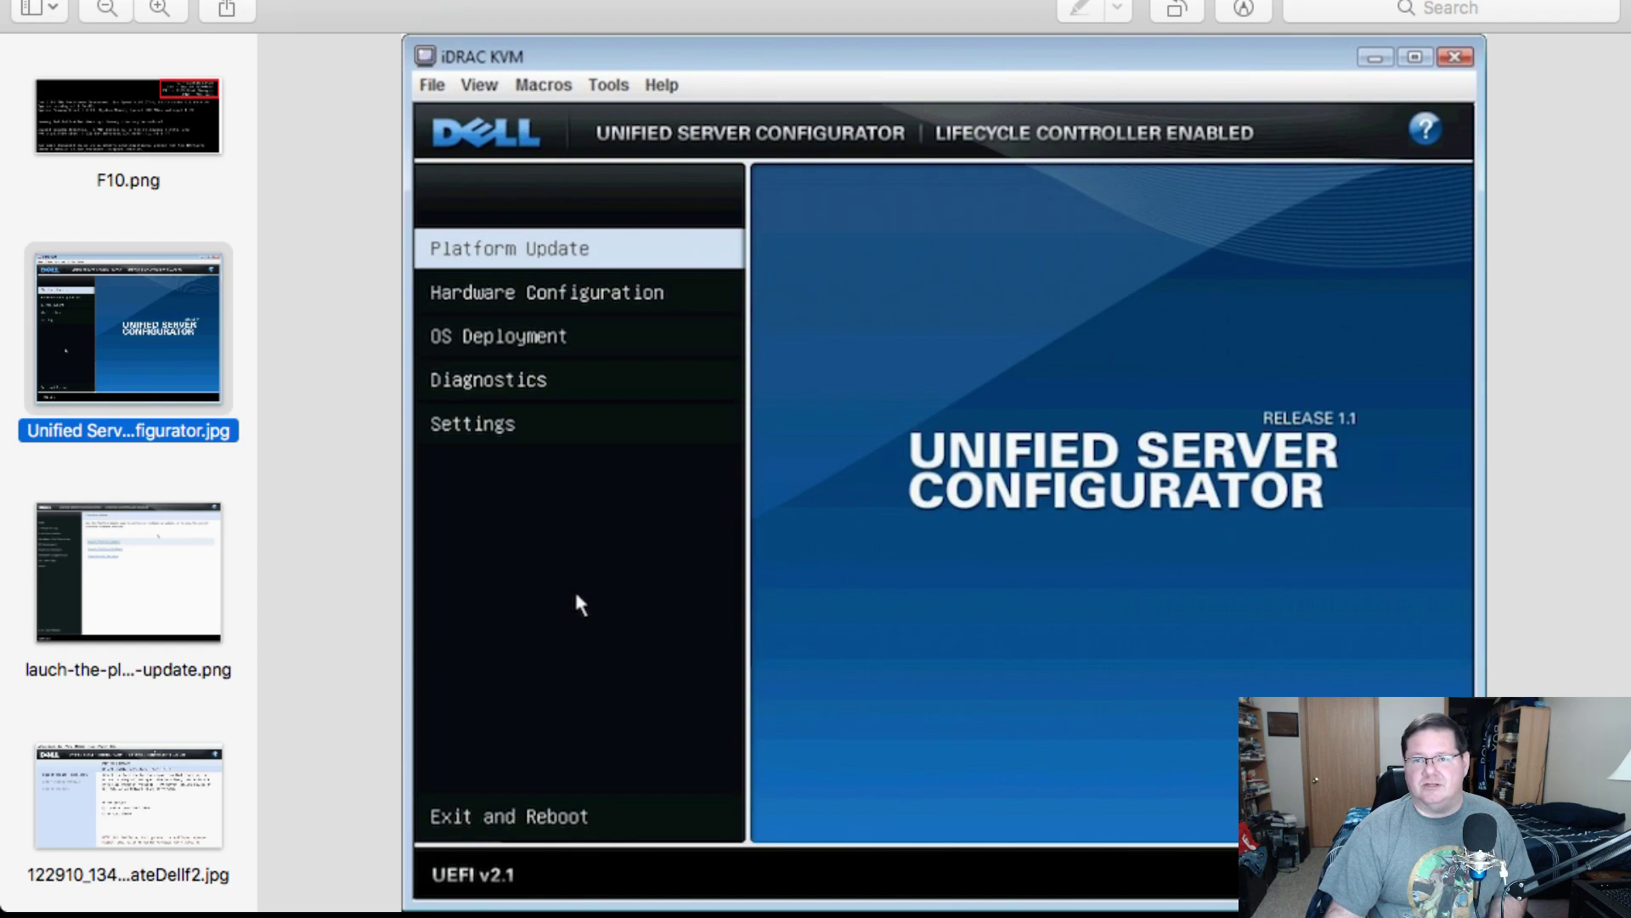
key(Down)
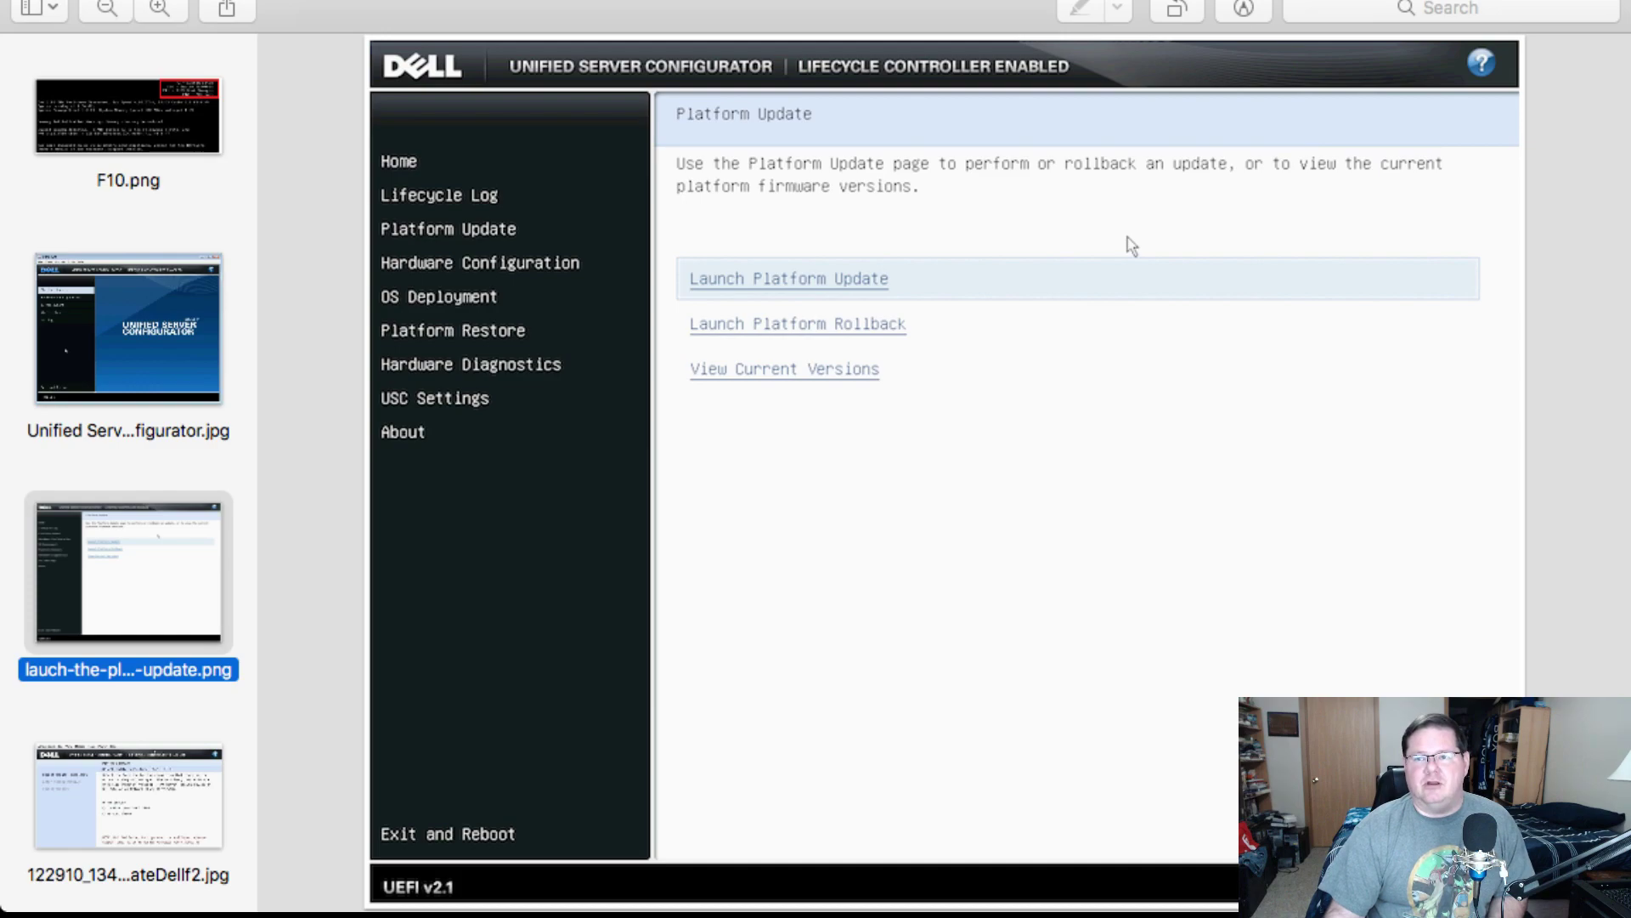
key(Down)
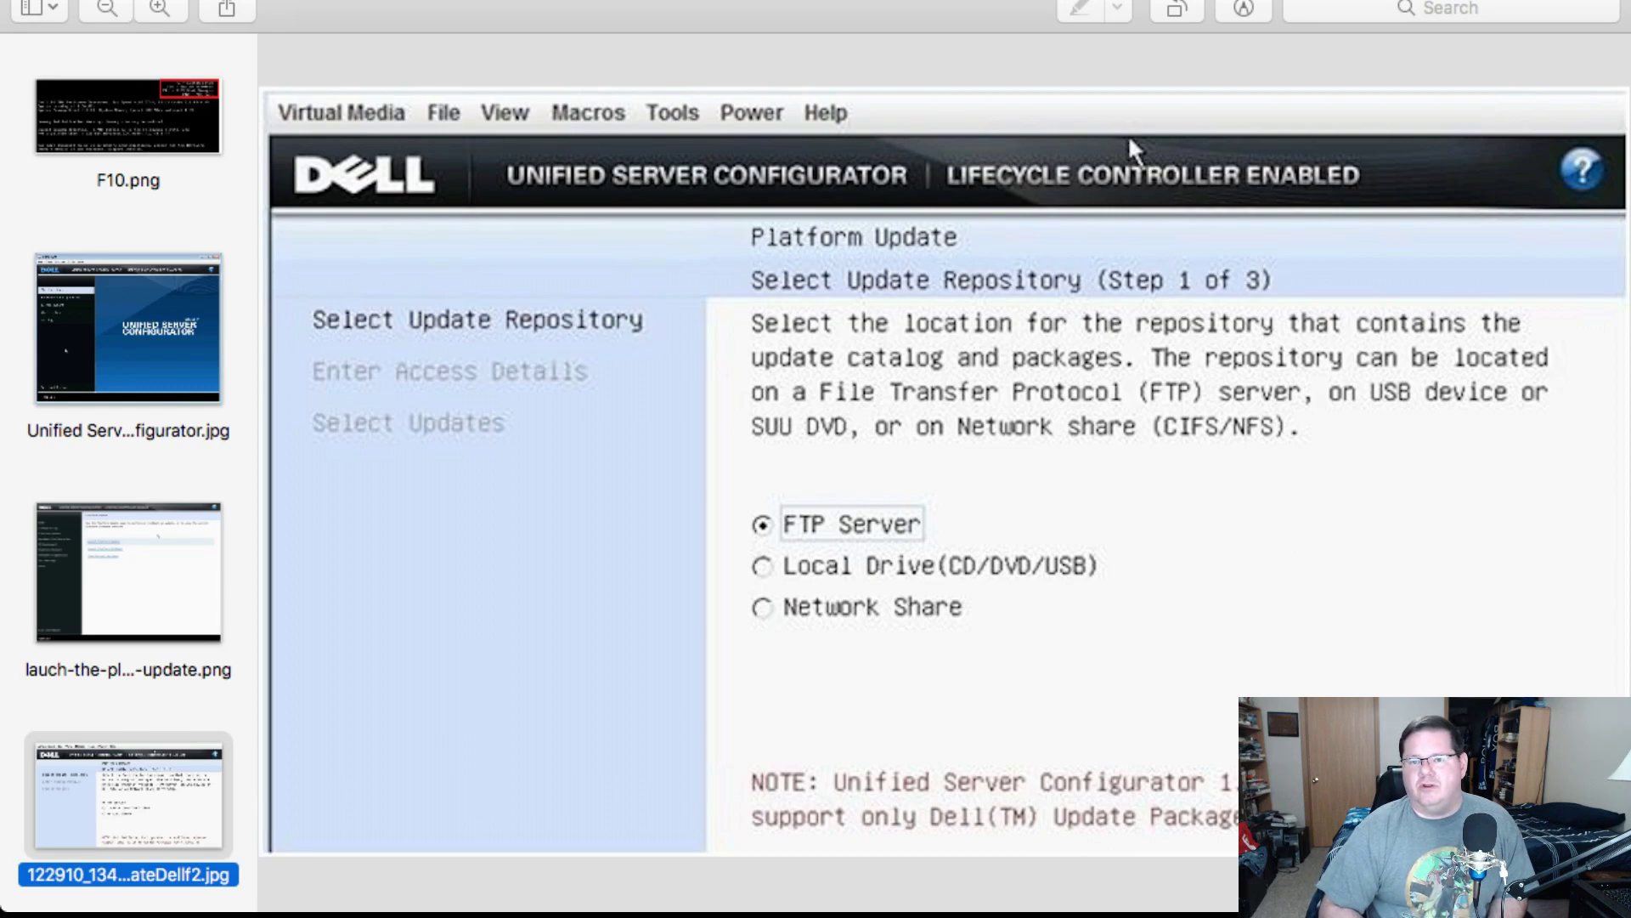
scroll(127, 468, down, 1)
scroll(127, 467, down, 4)
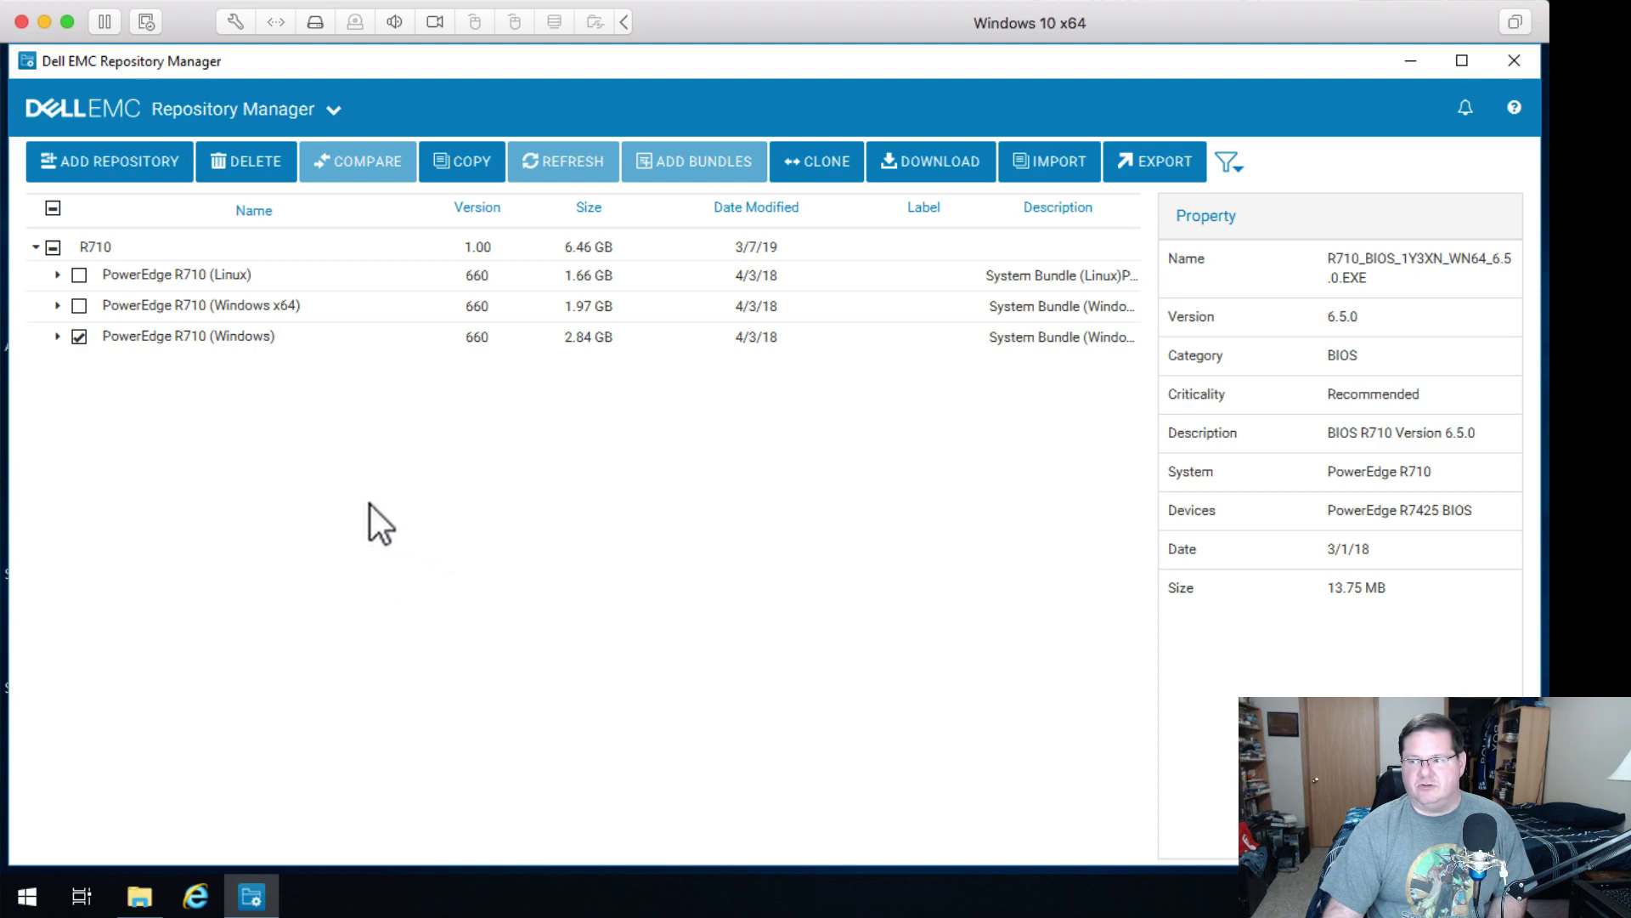
Start adding a repository with custom system selection and choose PowerEdge as the line of business.
click(117, 165)
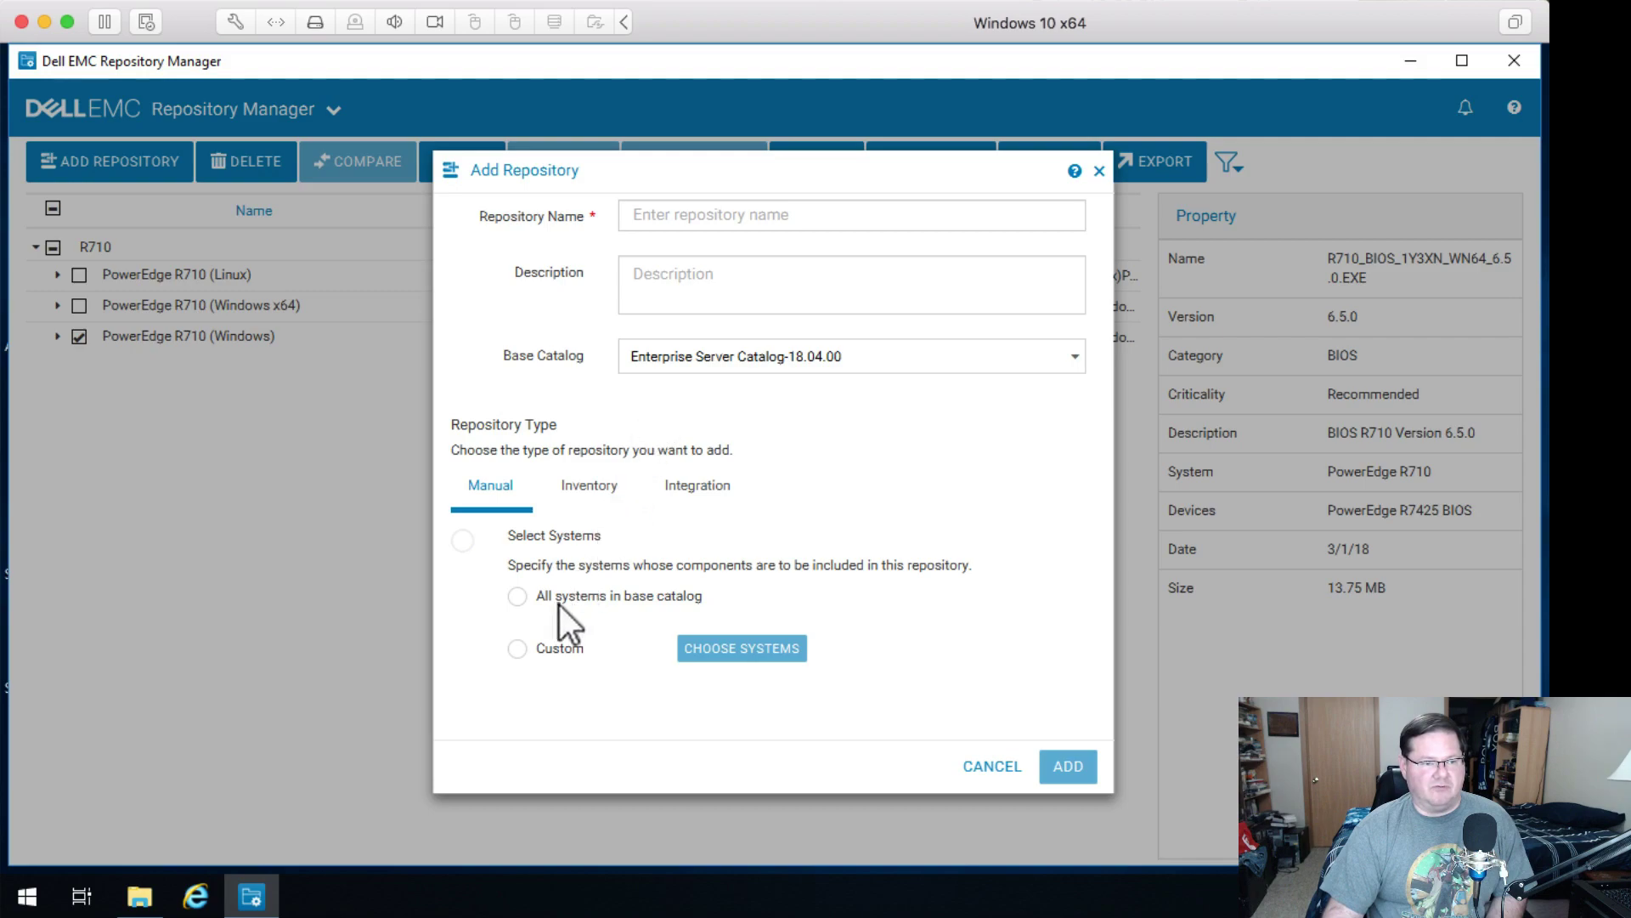
click(519, 649)
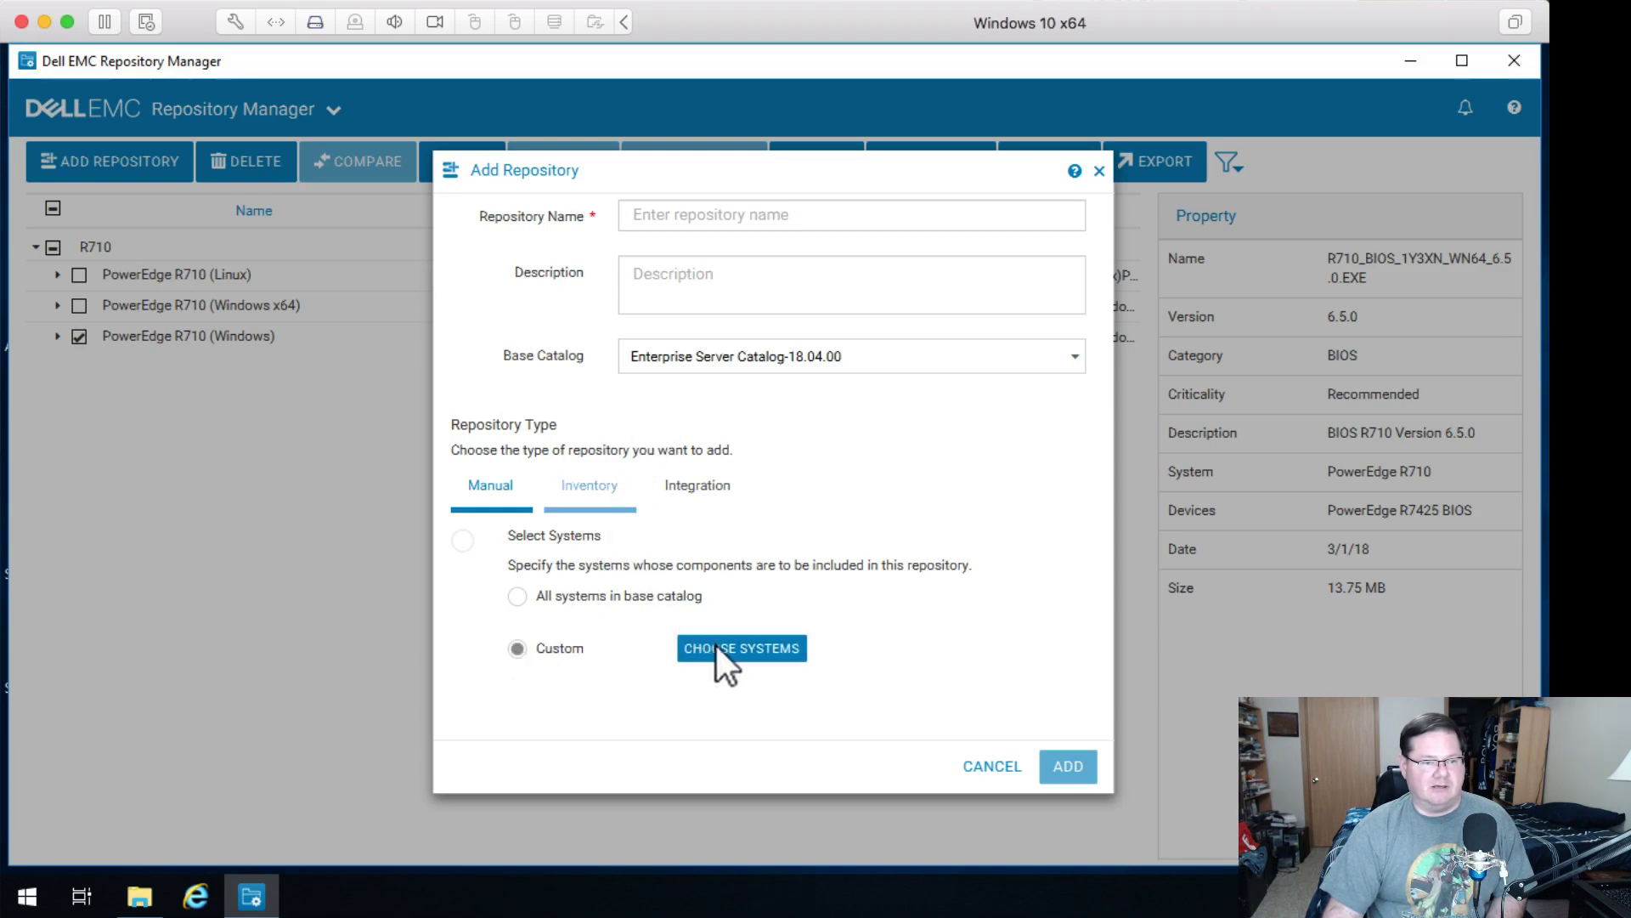
click(718, 650)
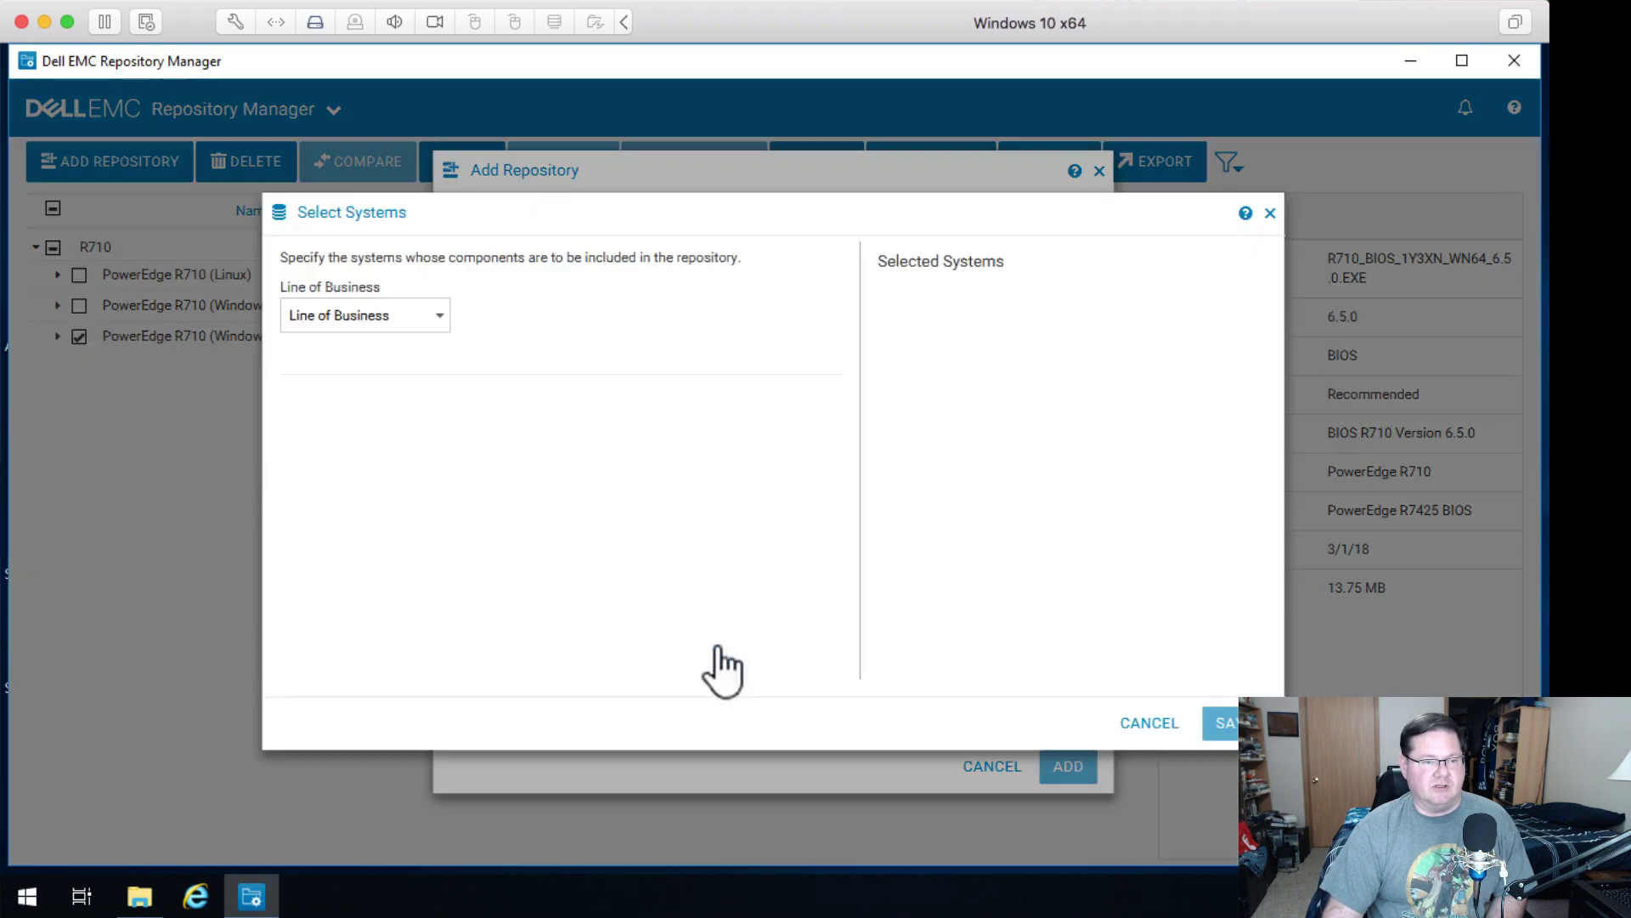
click(441, 317)
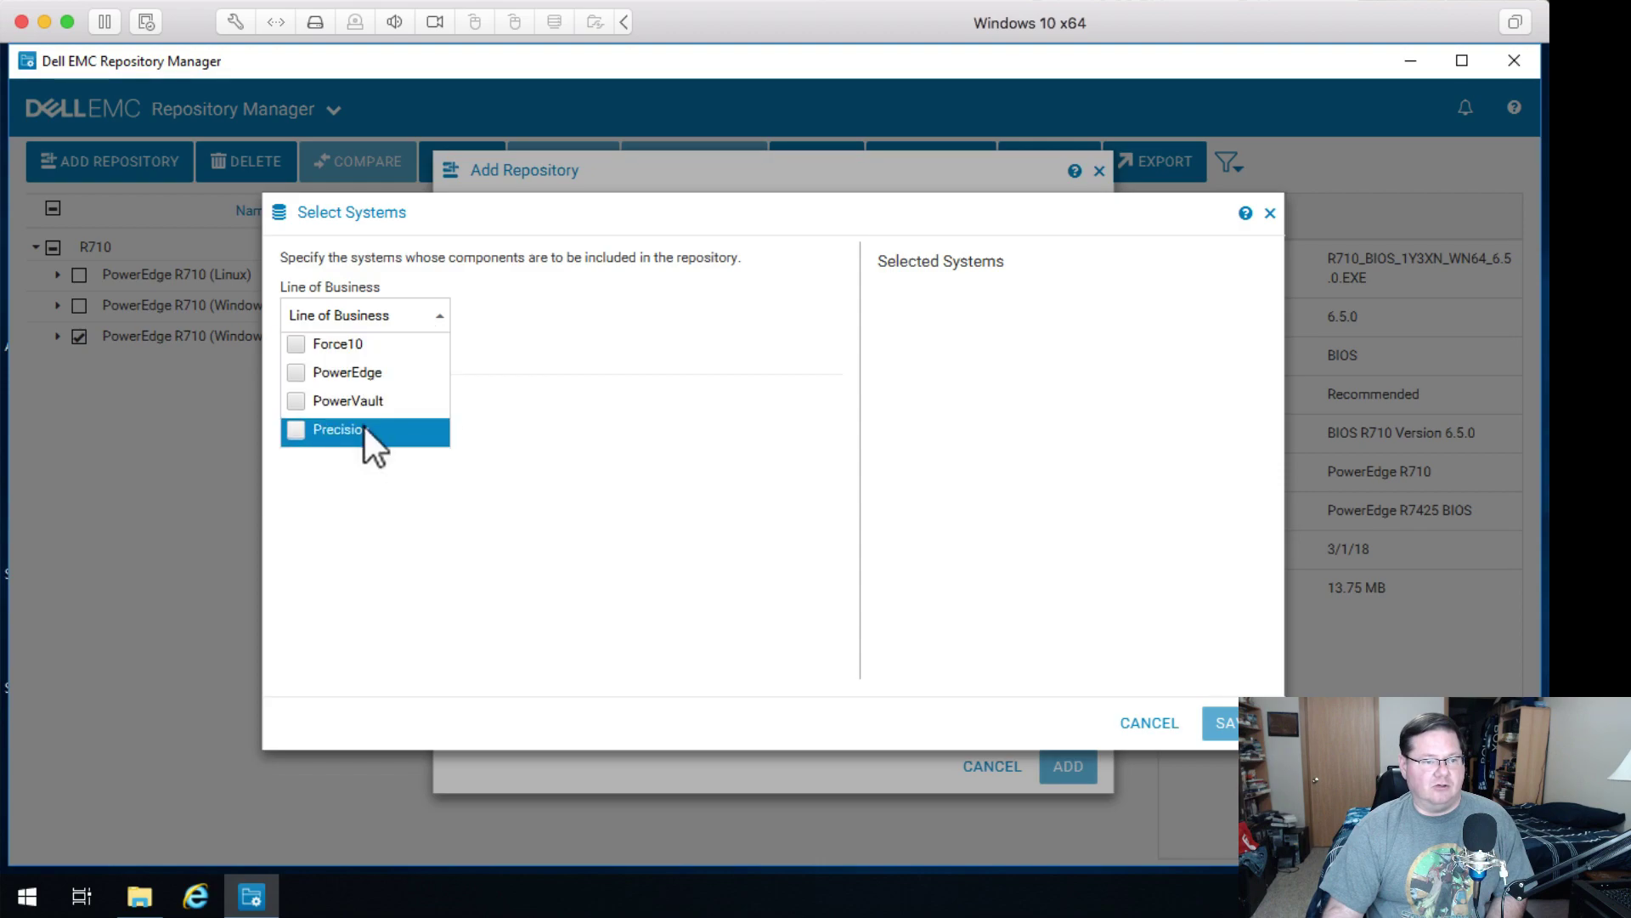
click(375, 373)
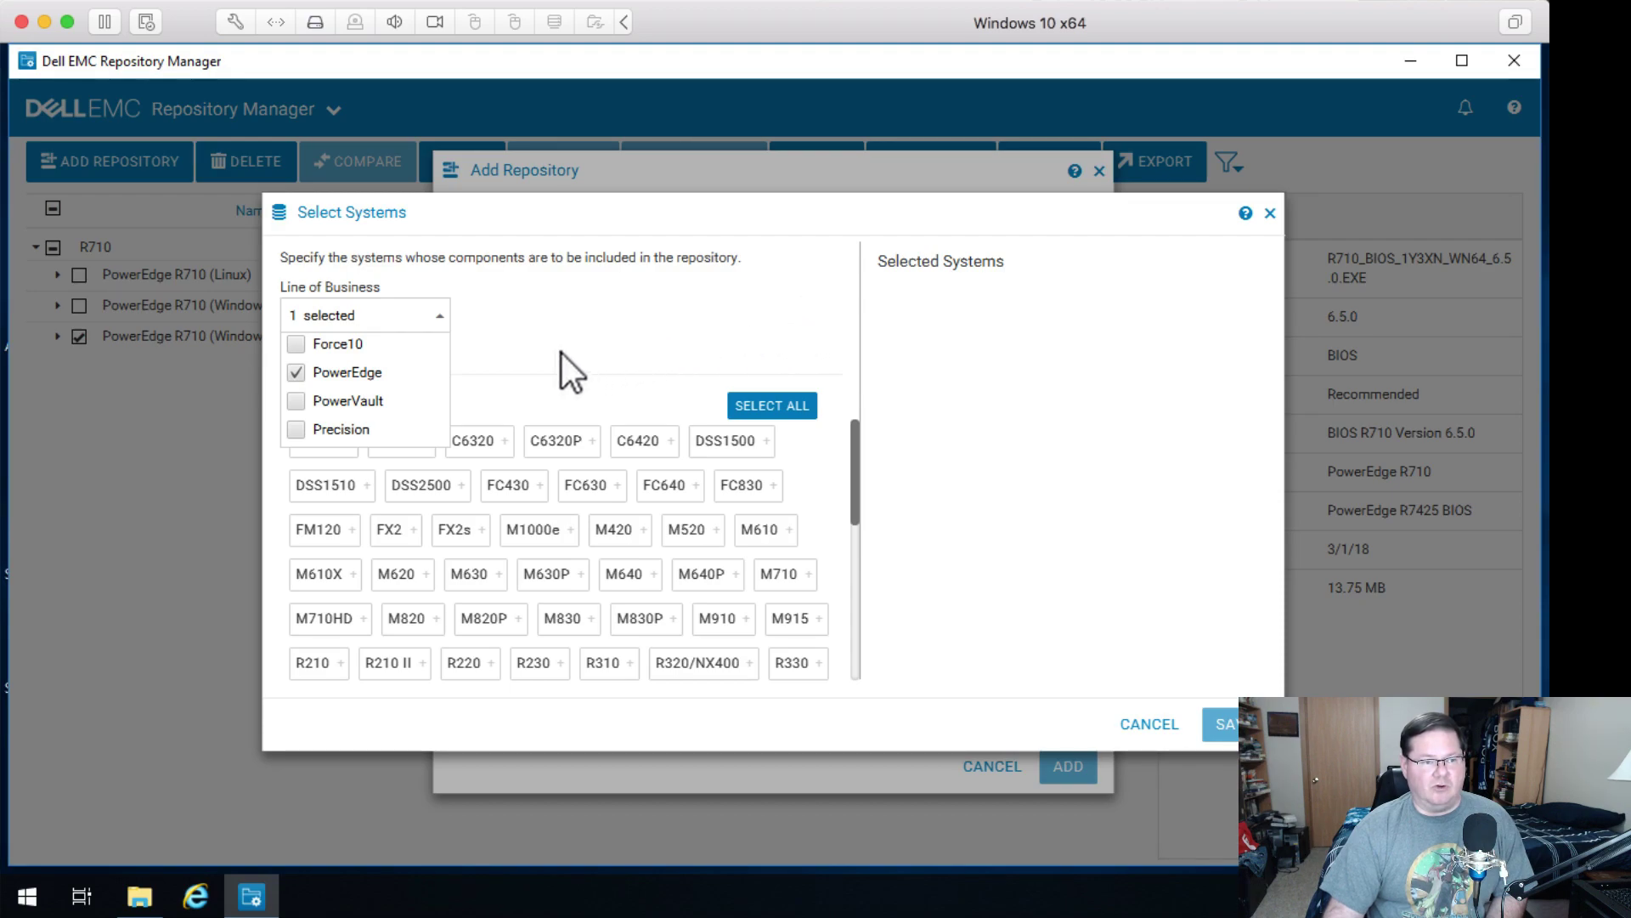
click(443, 316)
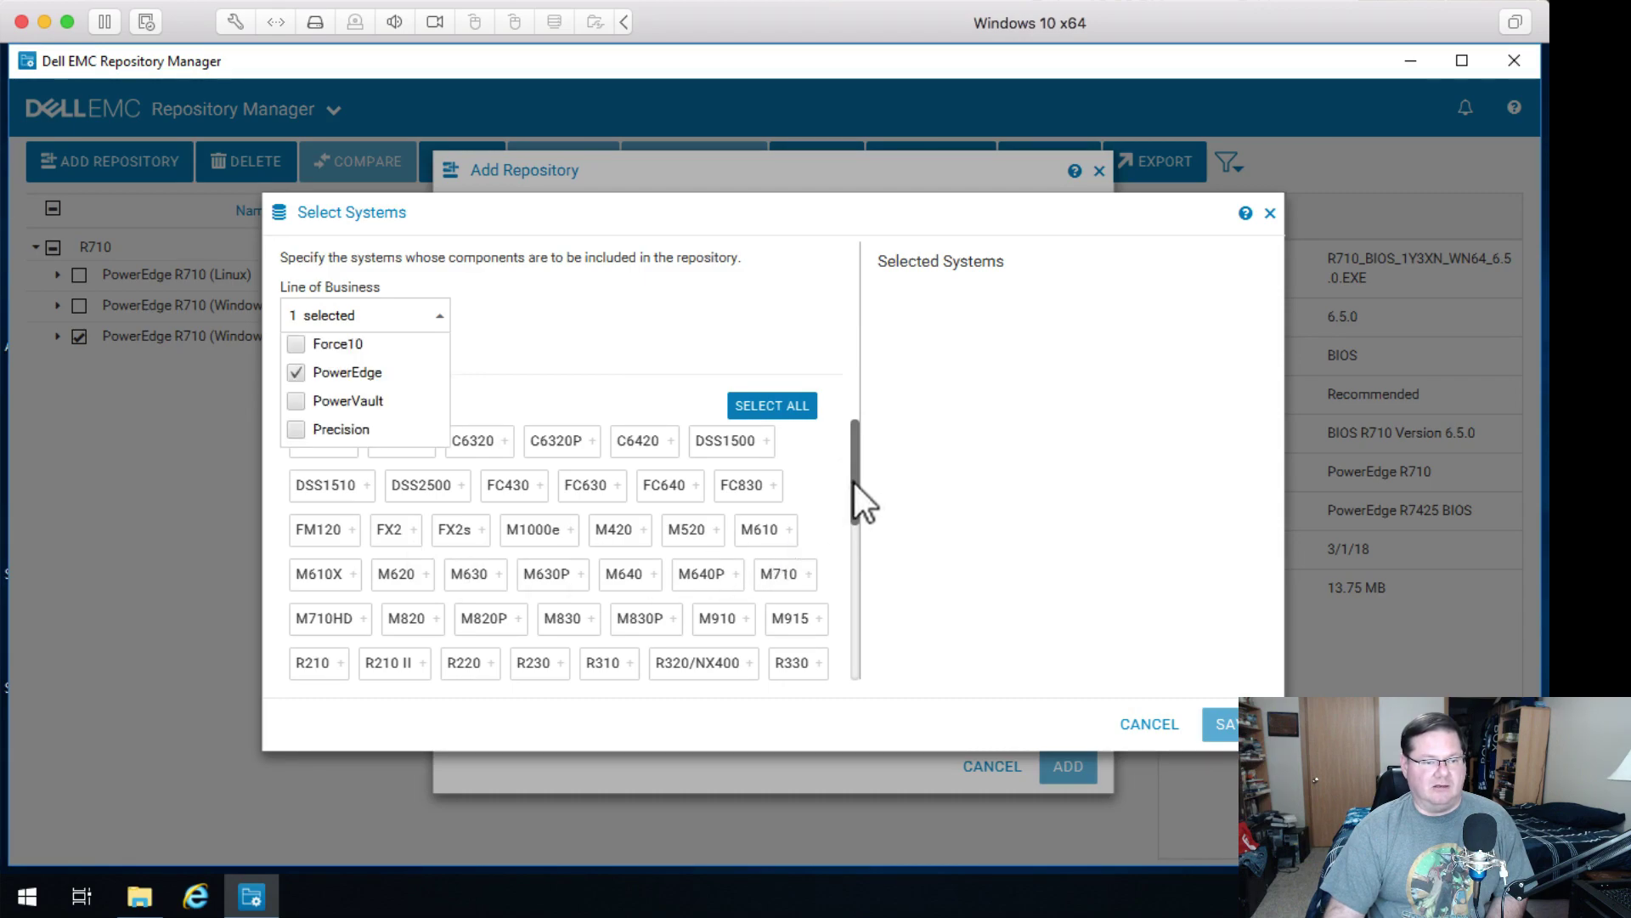
Browse the PowerEdge models down to the R-series, then cancel the system selection and the new repository.
scroll(843, 548, down, 1)
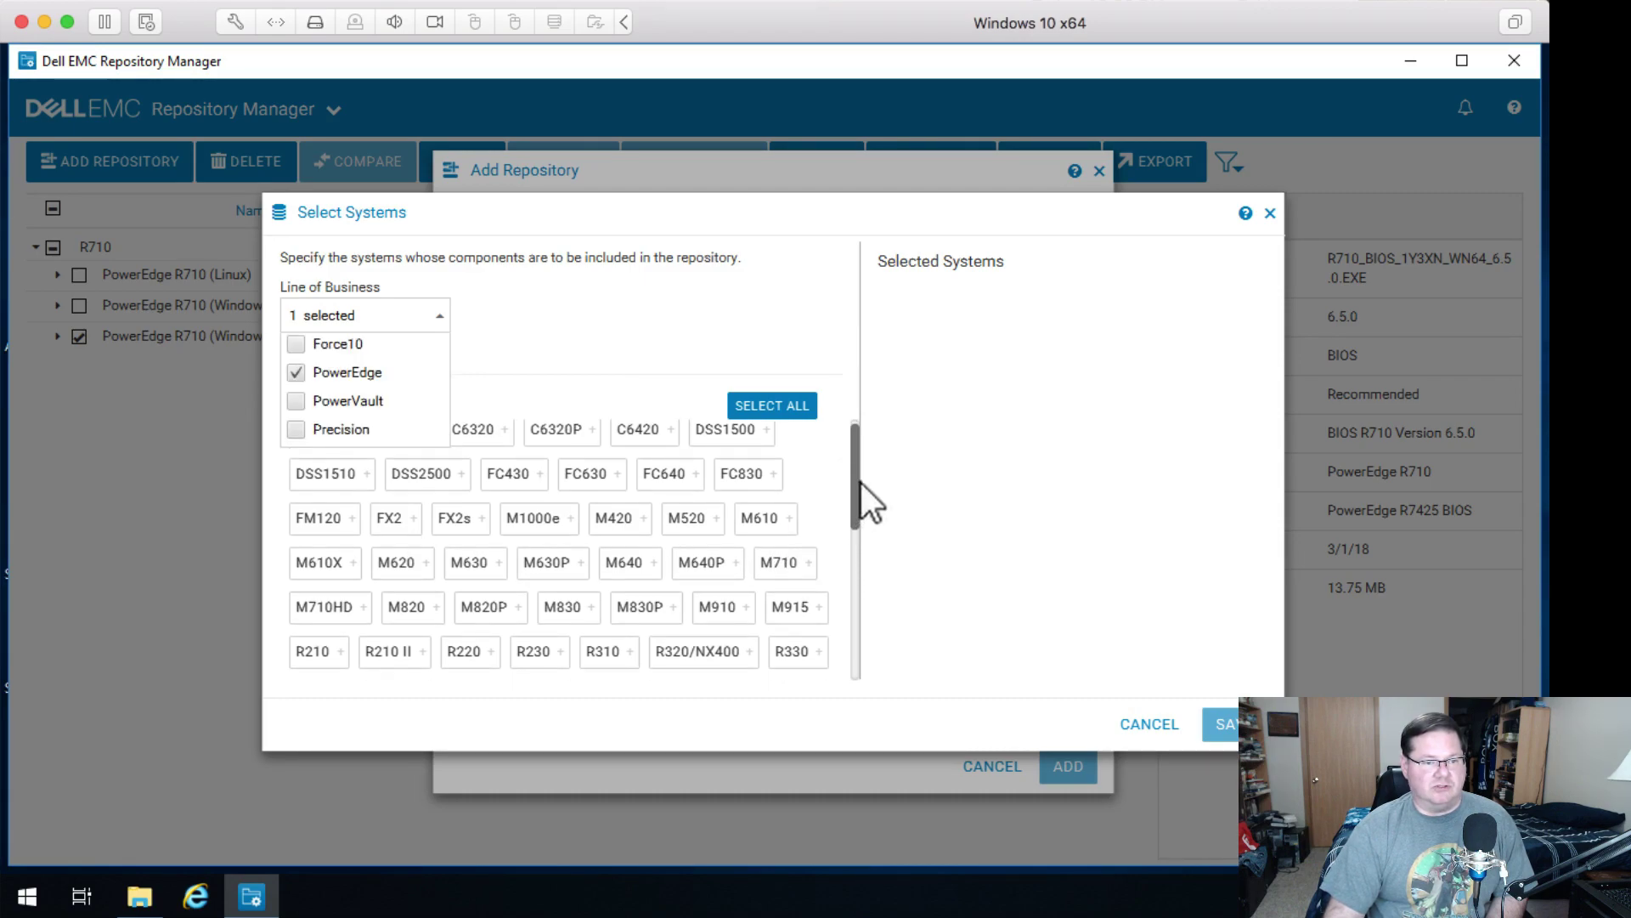
scroll(859, 521, down, 5)
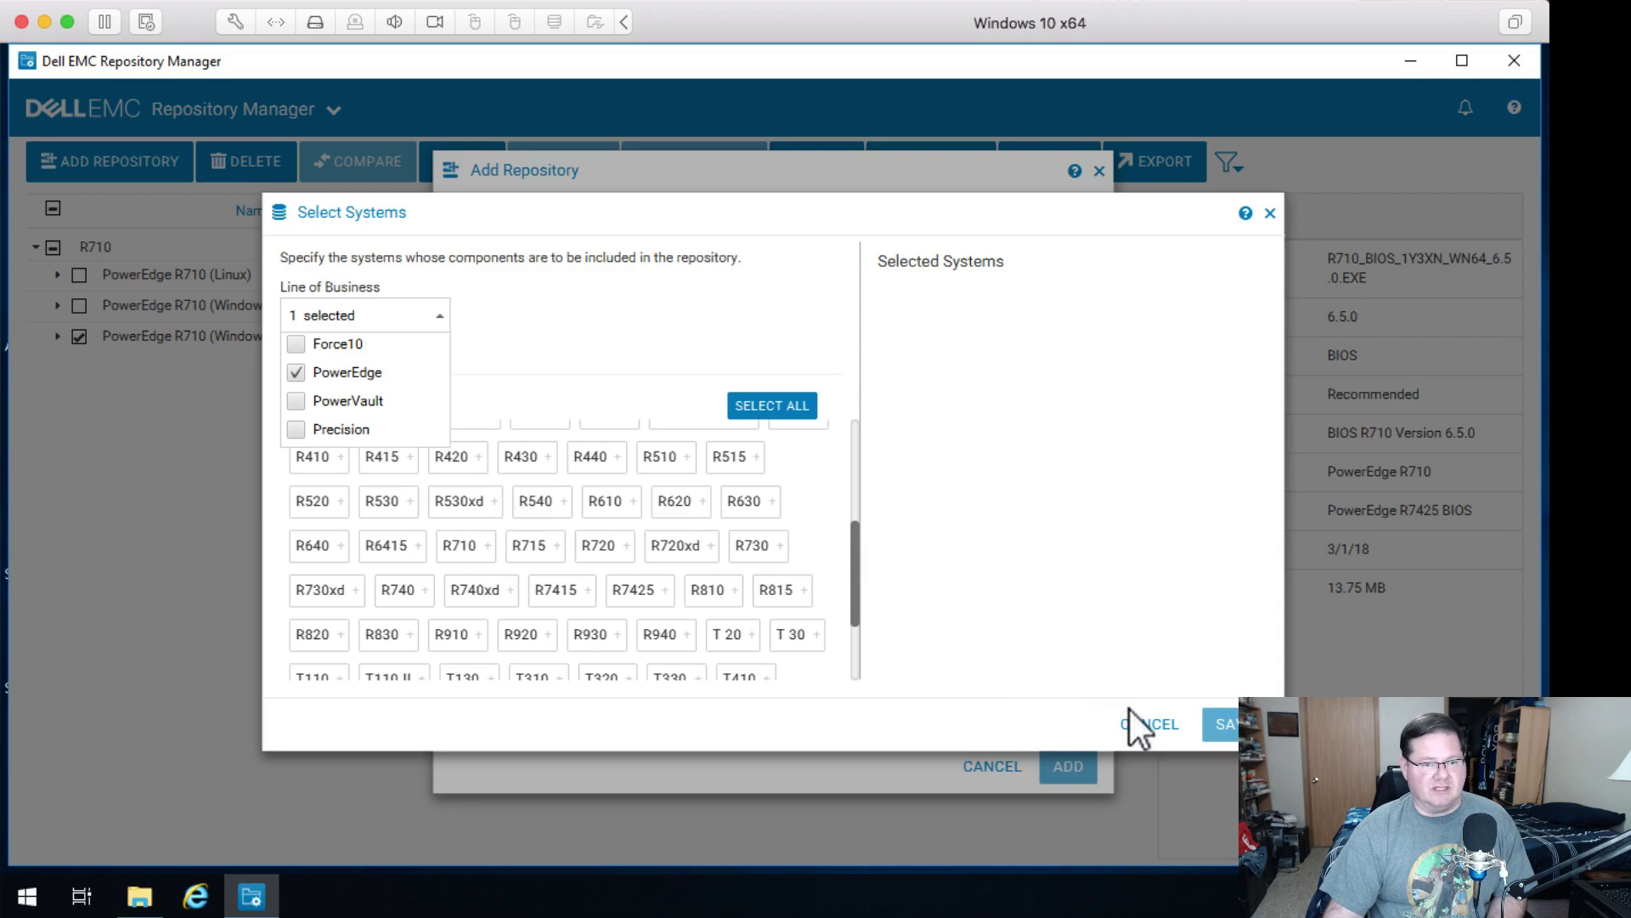
click(1144, 733)
click(1147, 725)
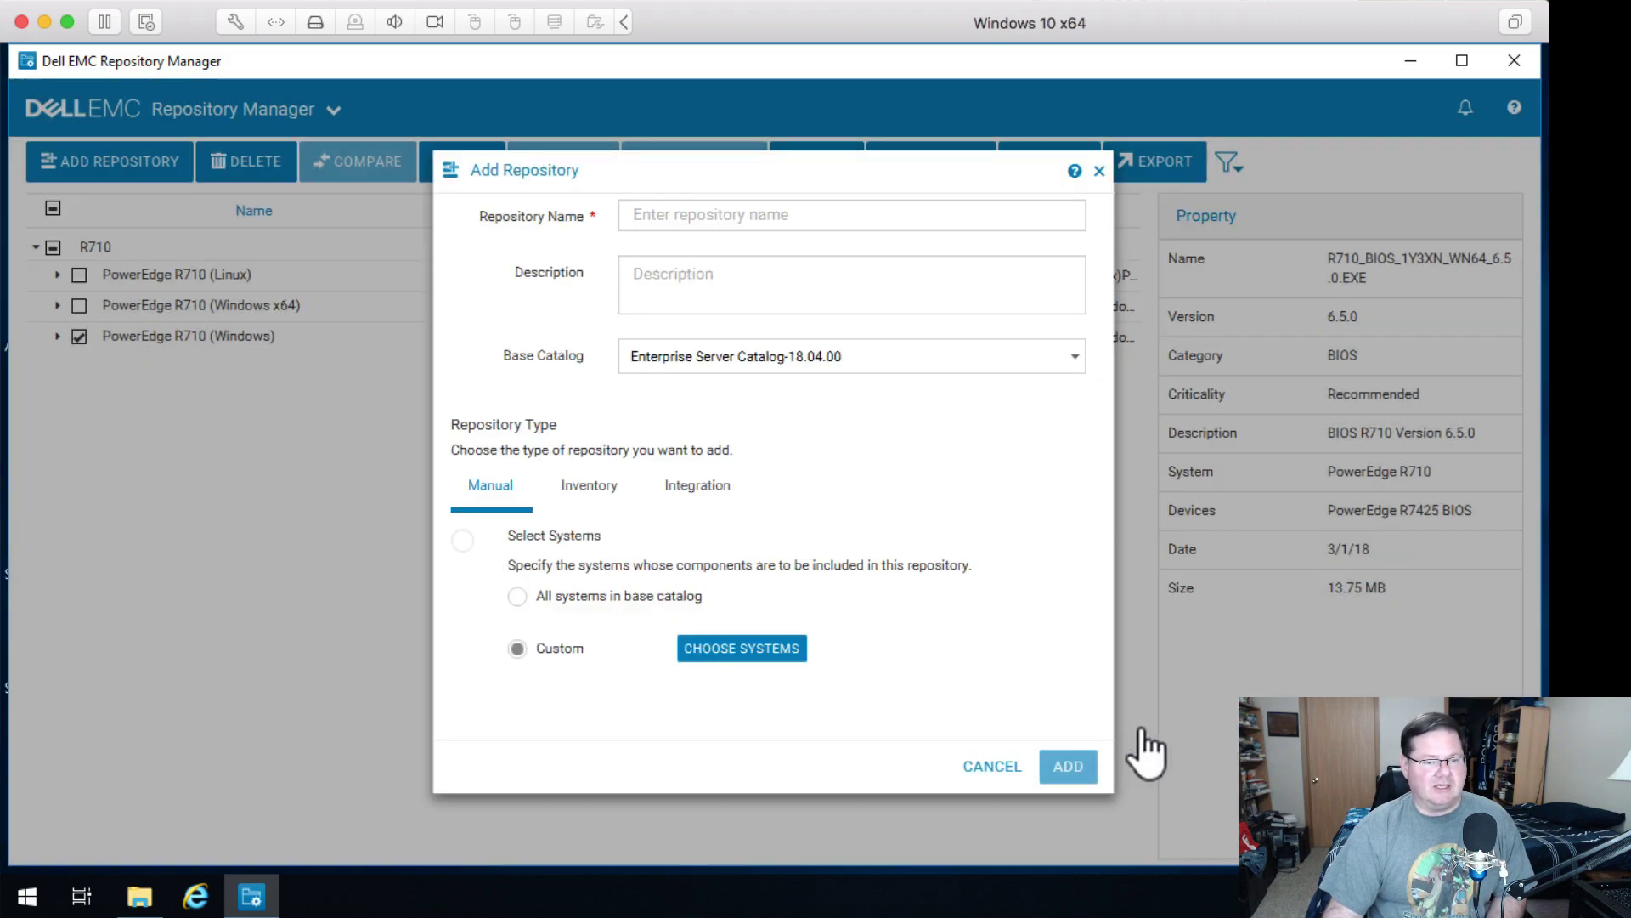
click(992, 767)
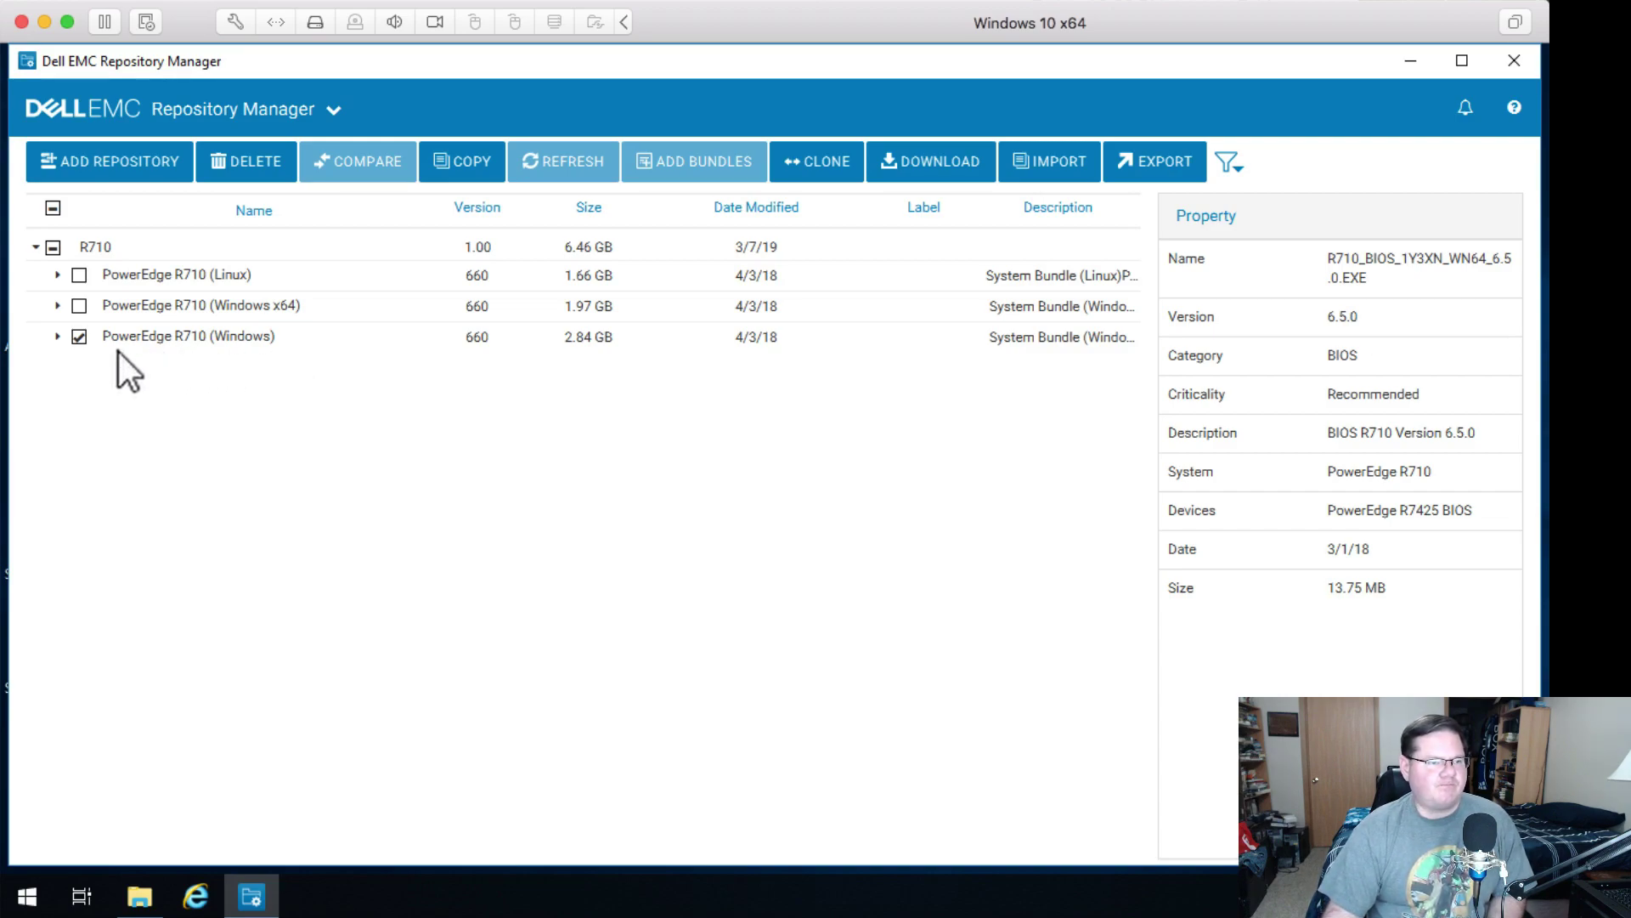
Examine the components of the PowerEdge R710 (Windows) bundle, then view and clear the alerts.
click(57, 337)
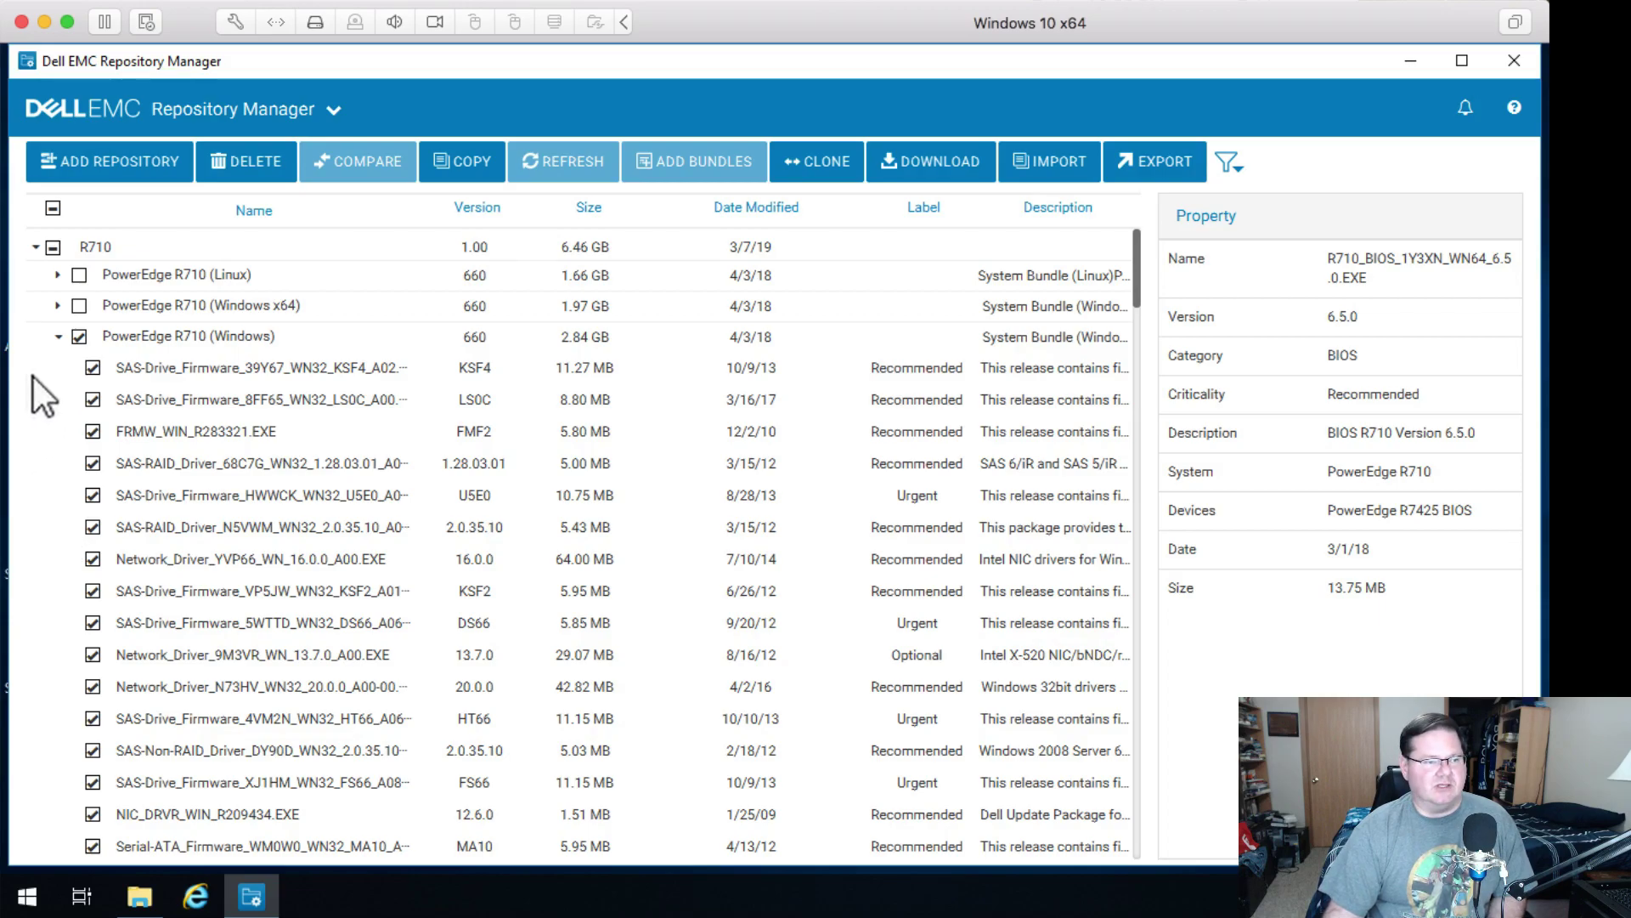
click(58, 336)
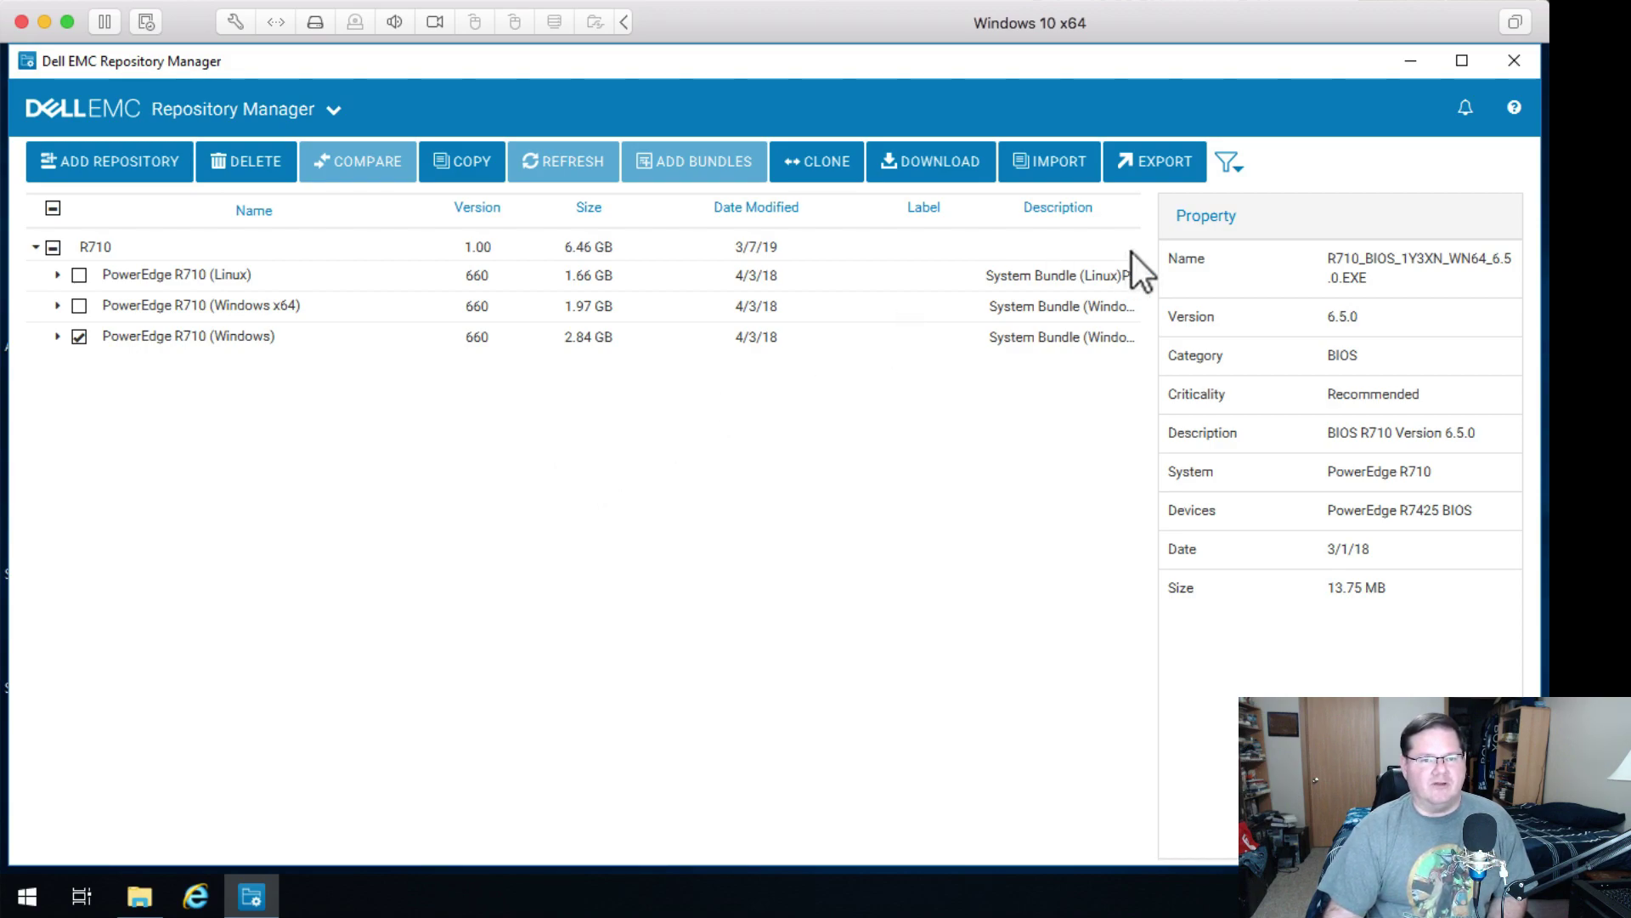
click(1454, 155)
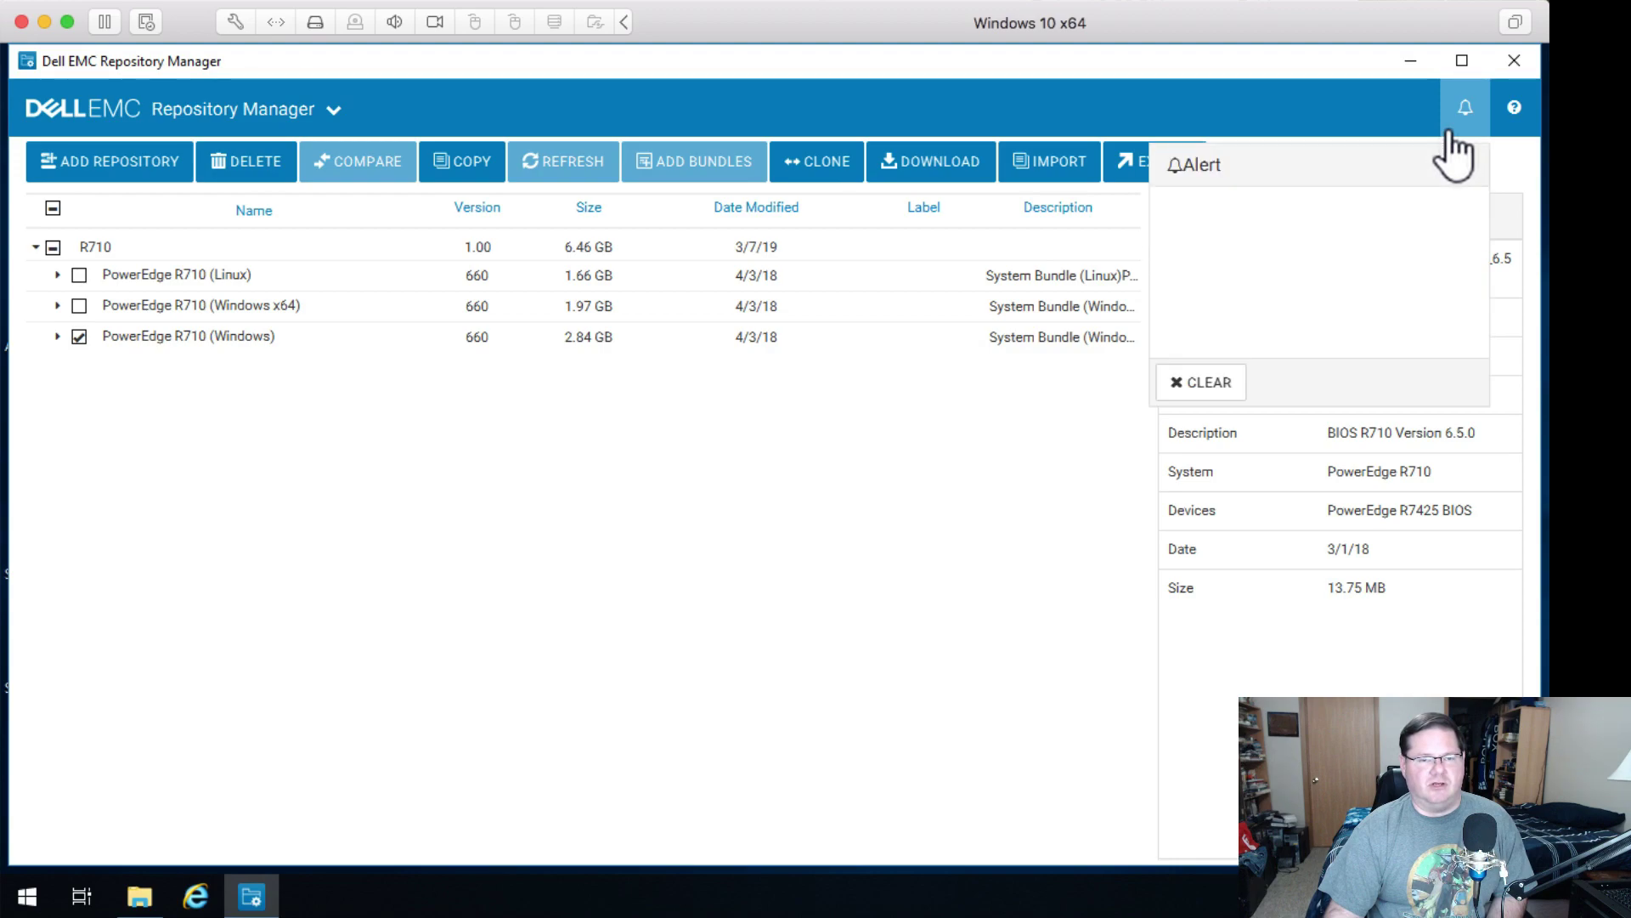
click(1200, 390)
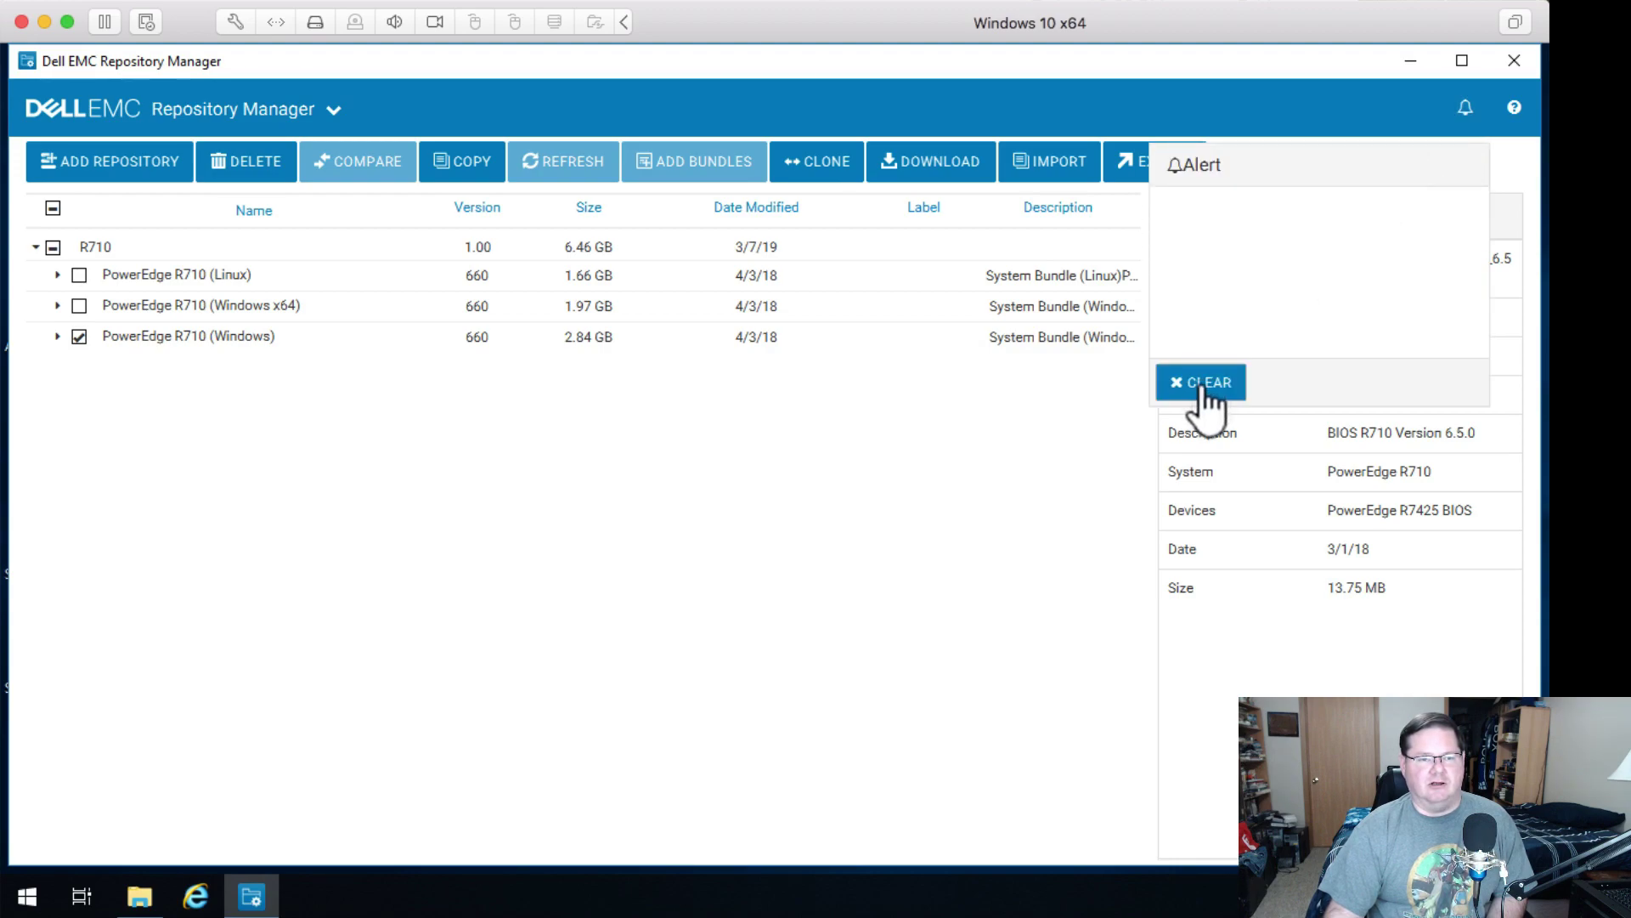
click(816, 637)
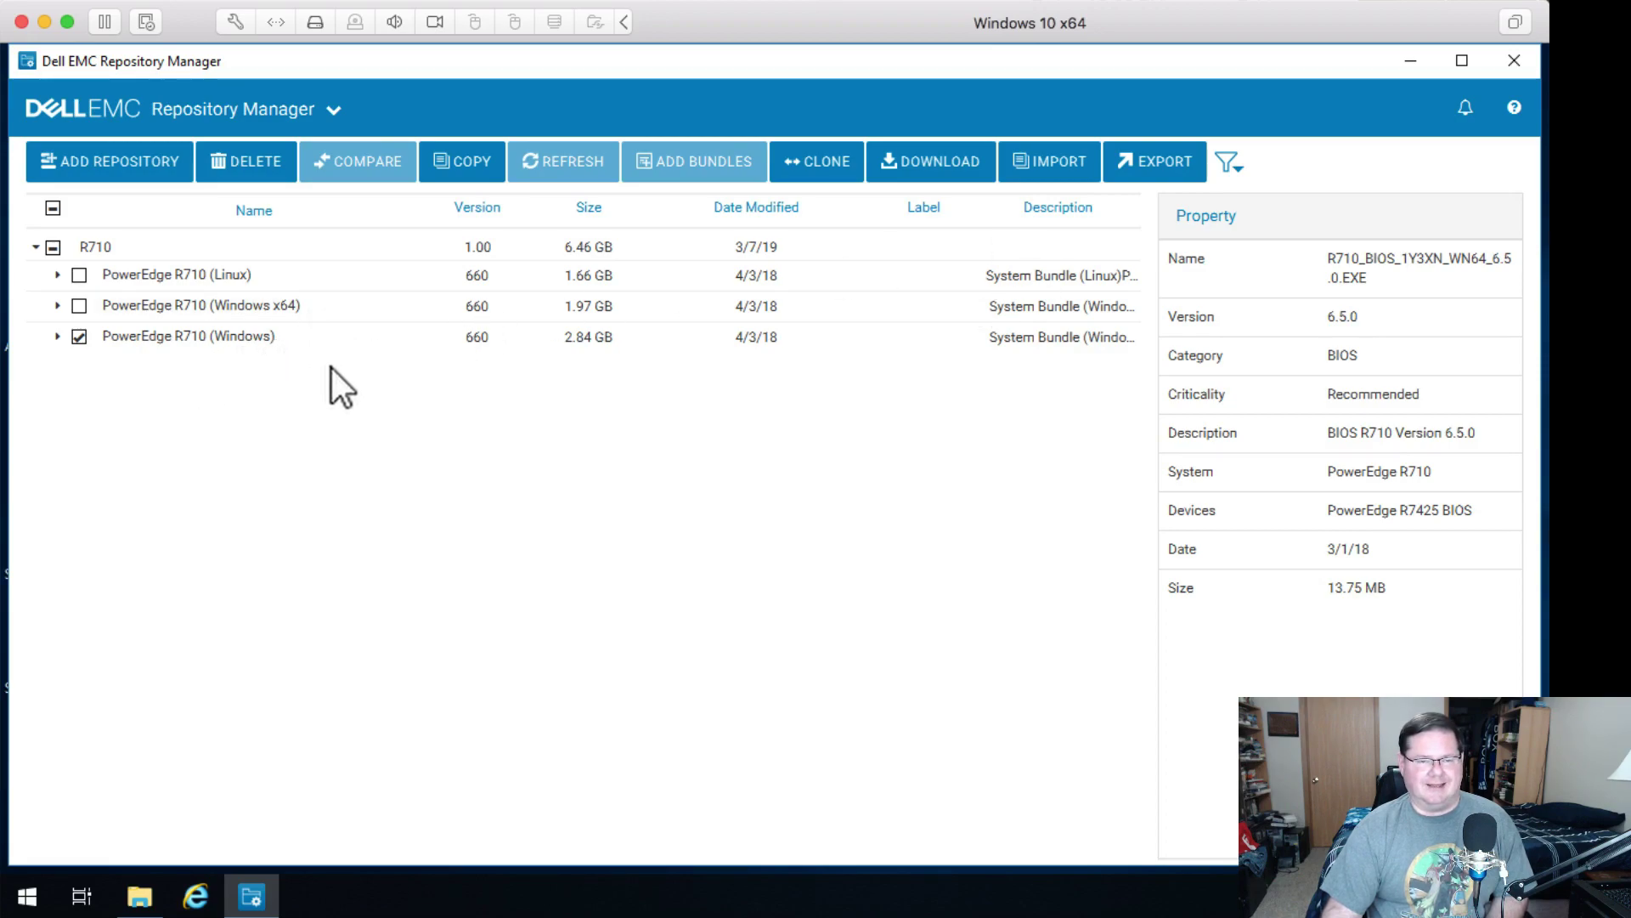
Review the deployment tool export options for the R710 repository and close them without exporting.
click(1164, 170)
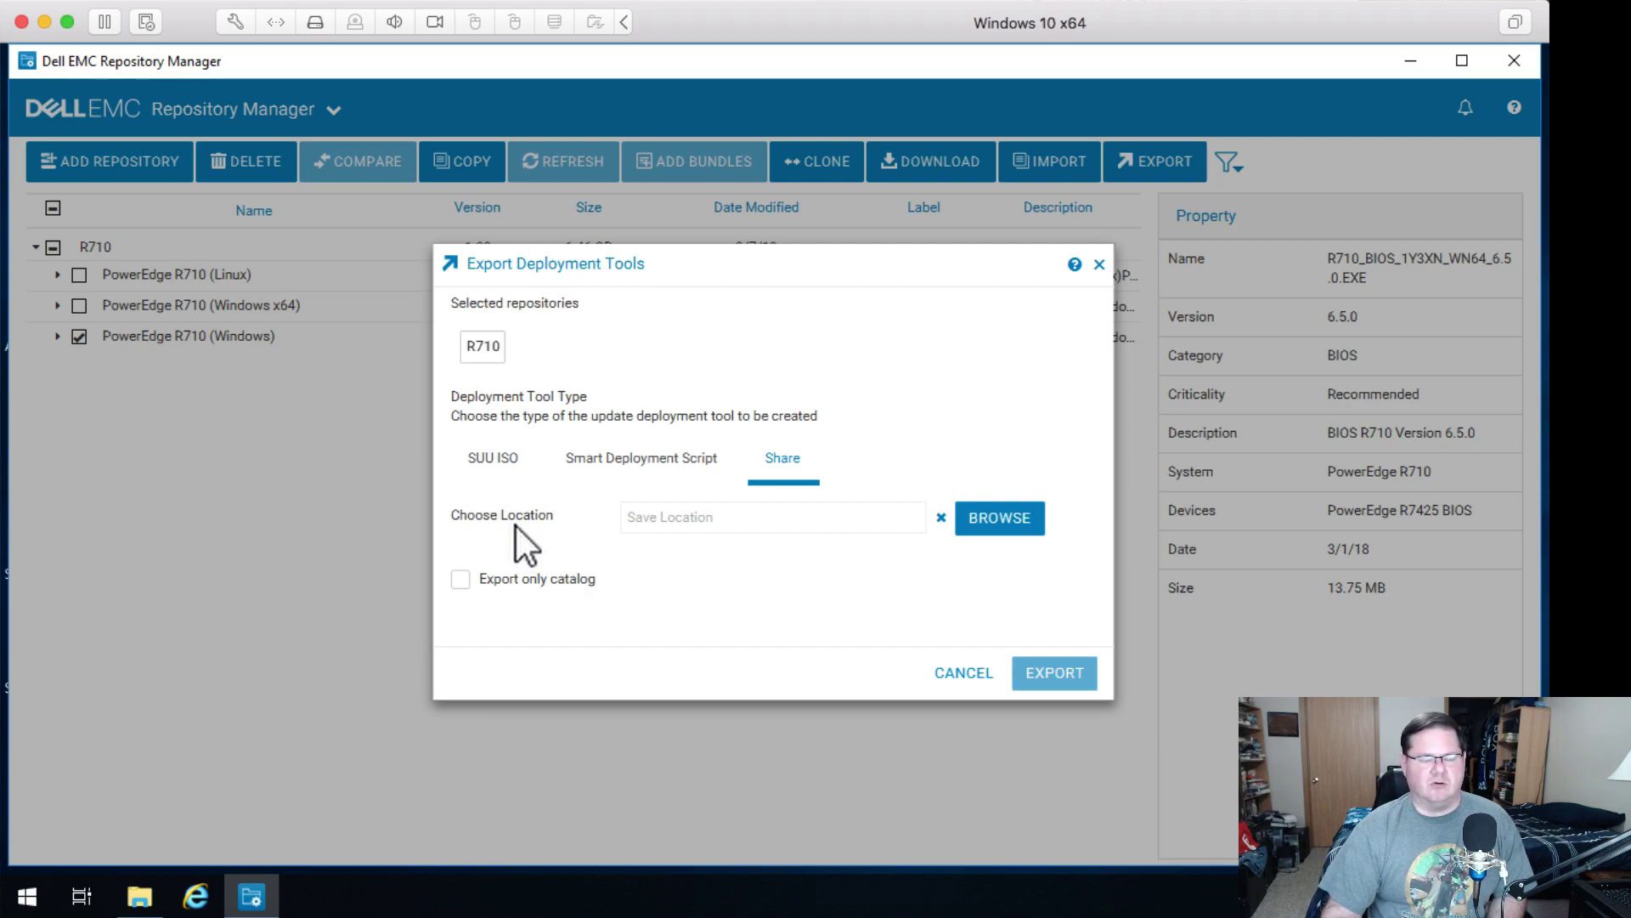
click(493, 472)
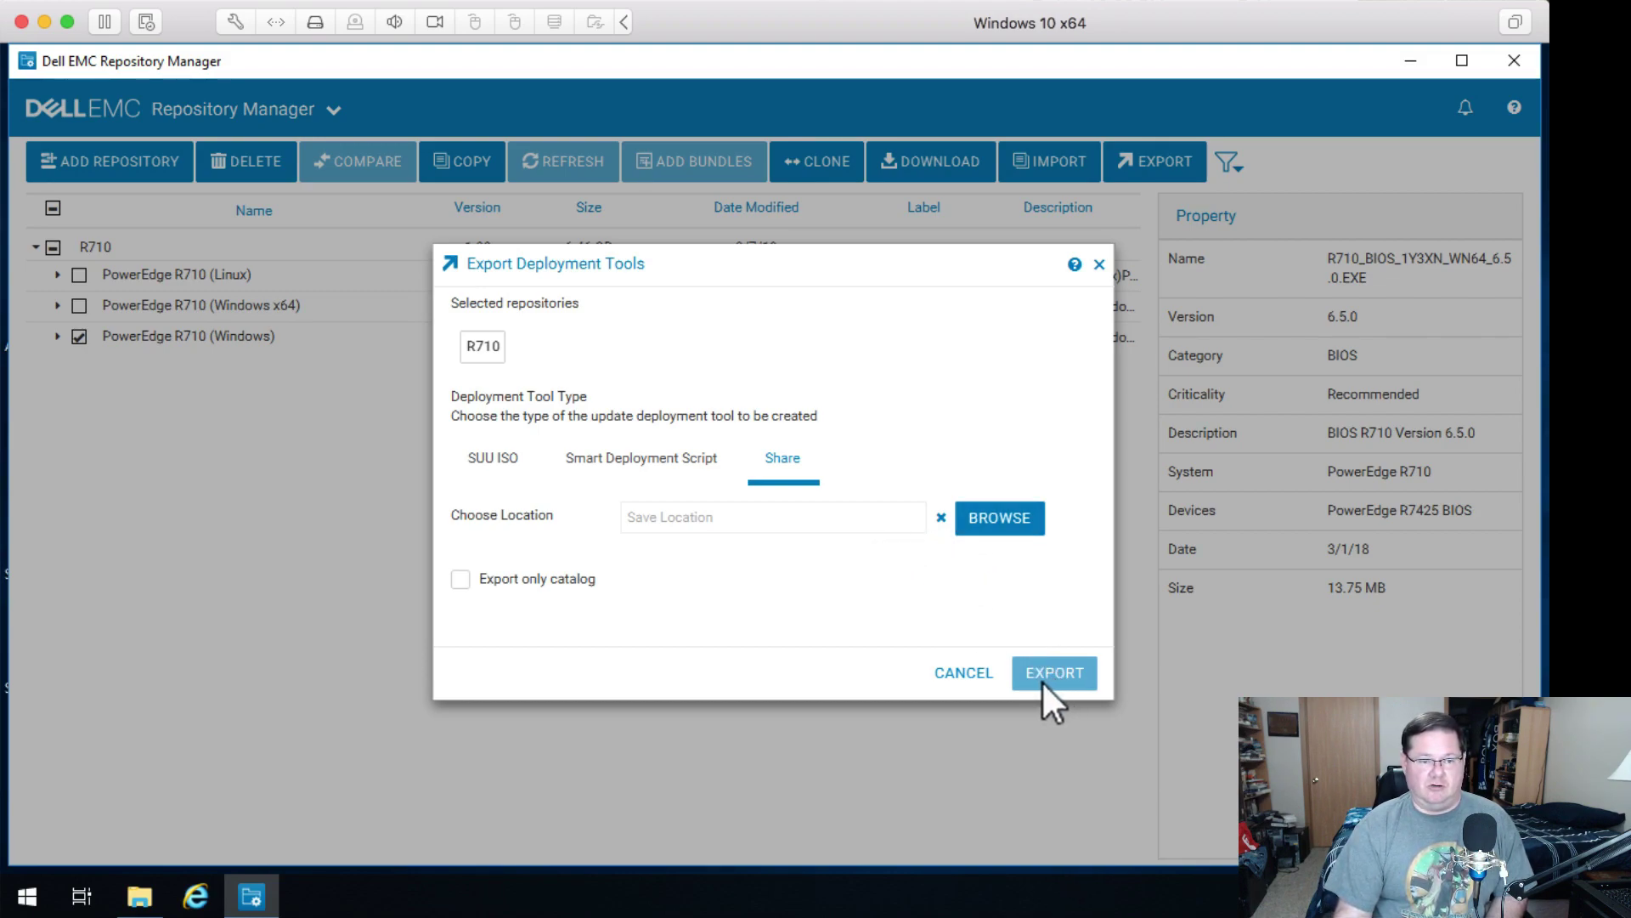
click(963, 673)
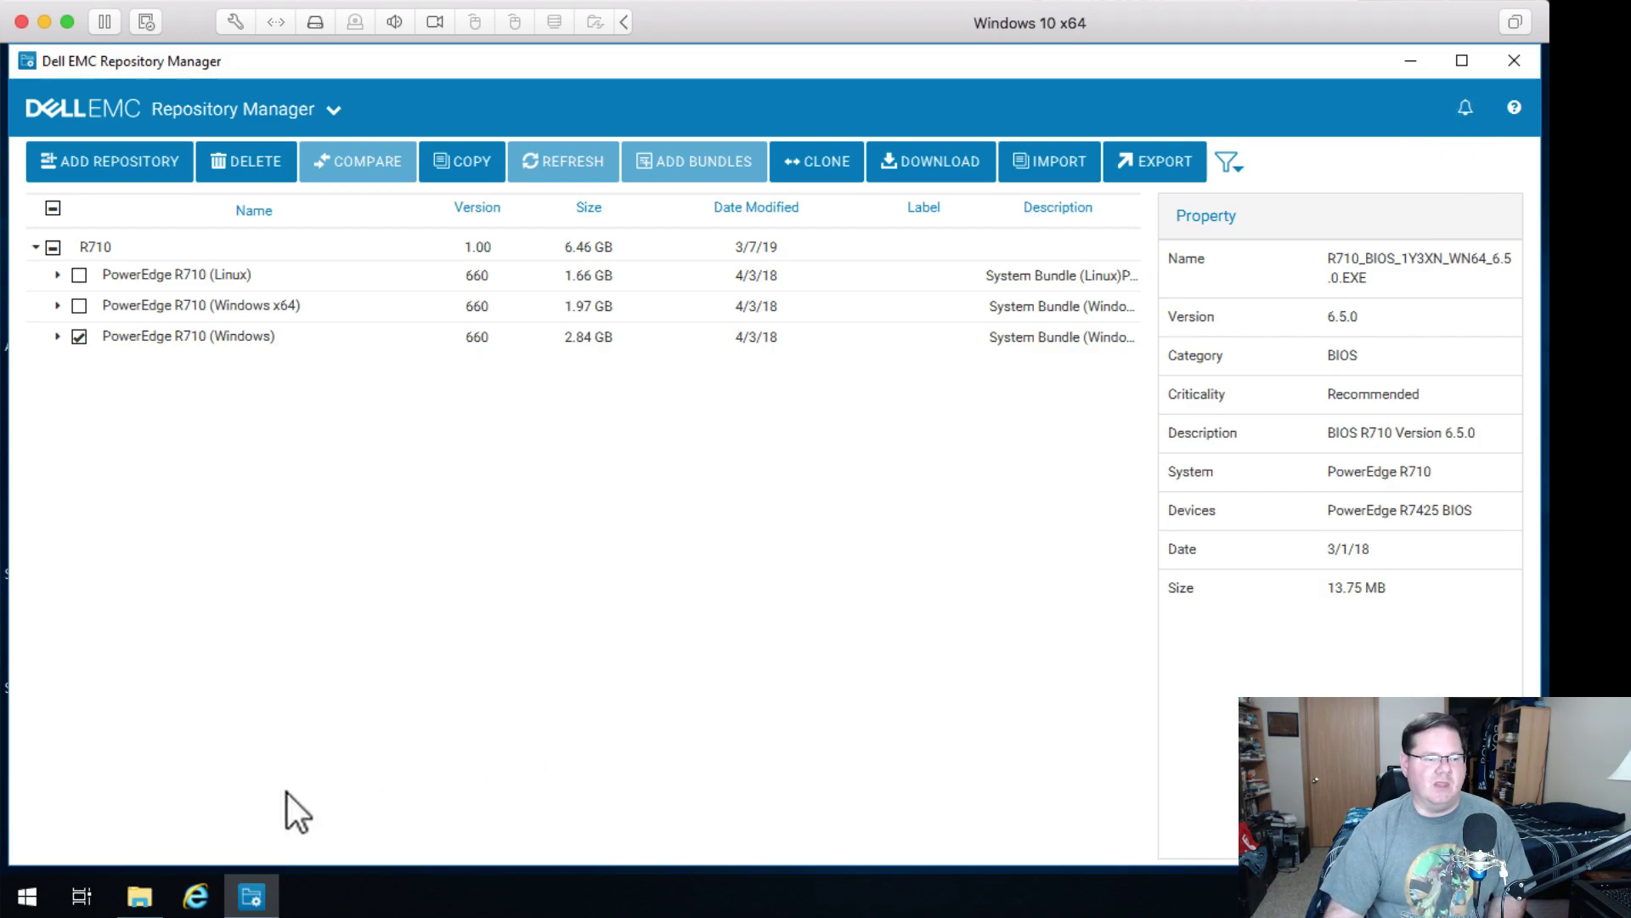
Switch to File Explorer and look through the exported SUU folder in Downloads, down to Catalog.xml.
click(139, 899)
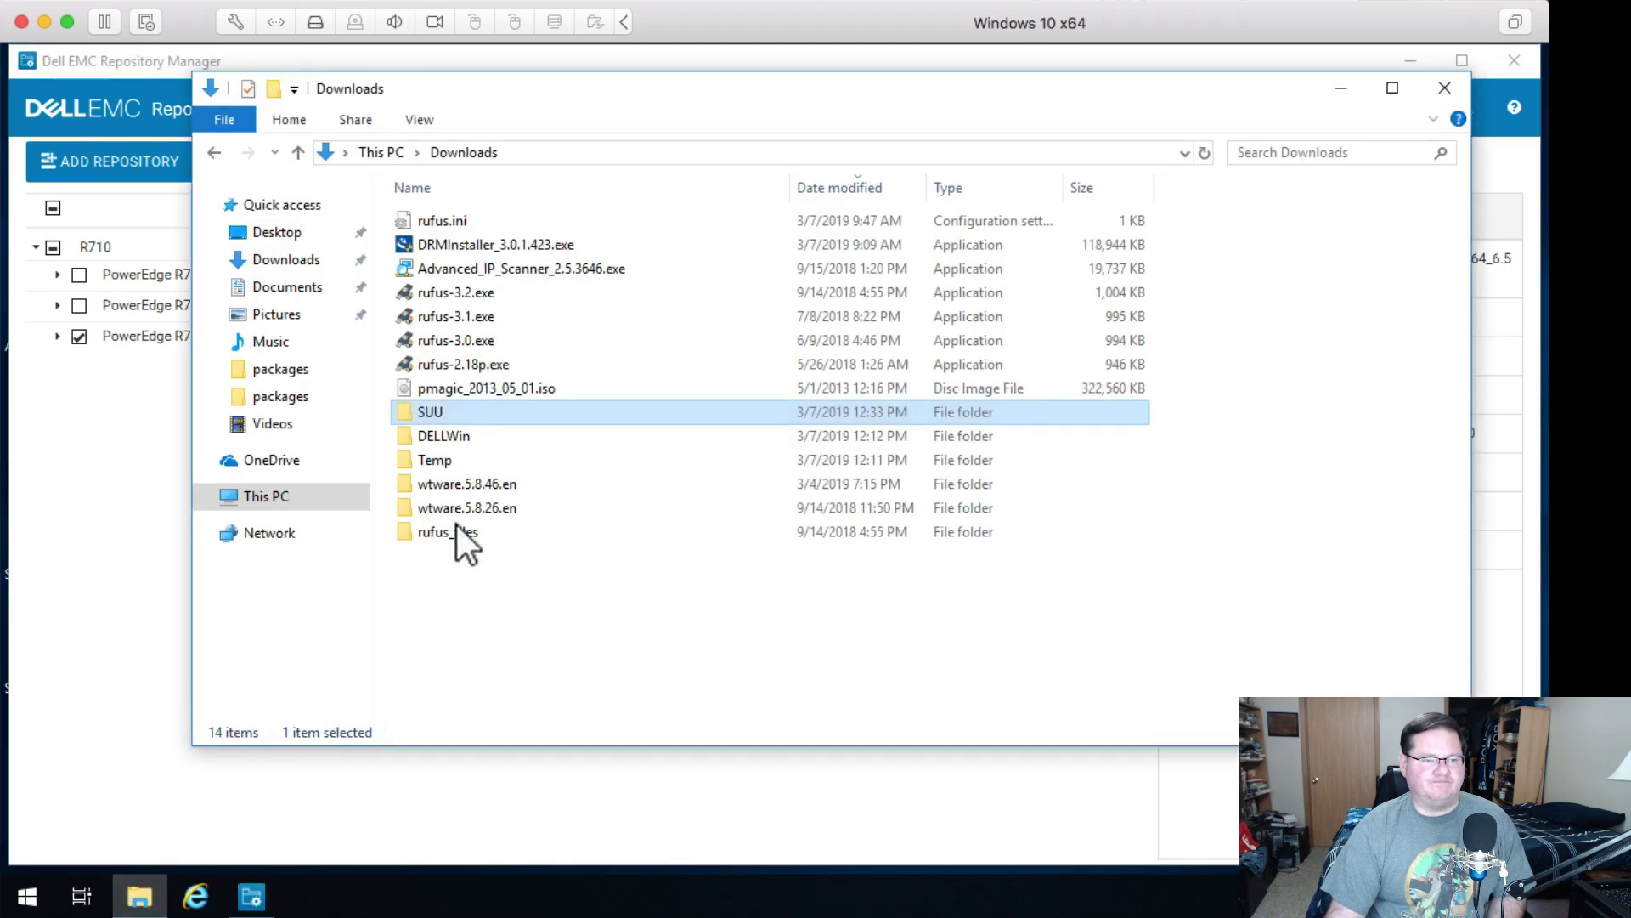
double_click(432, 415)
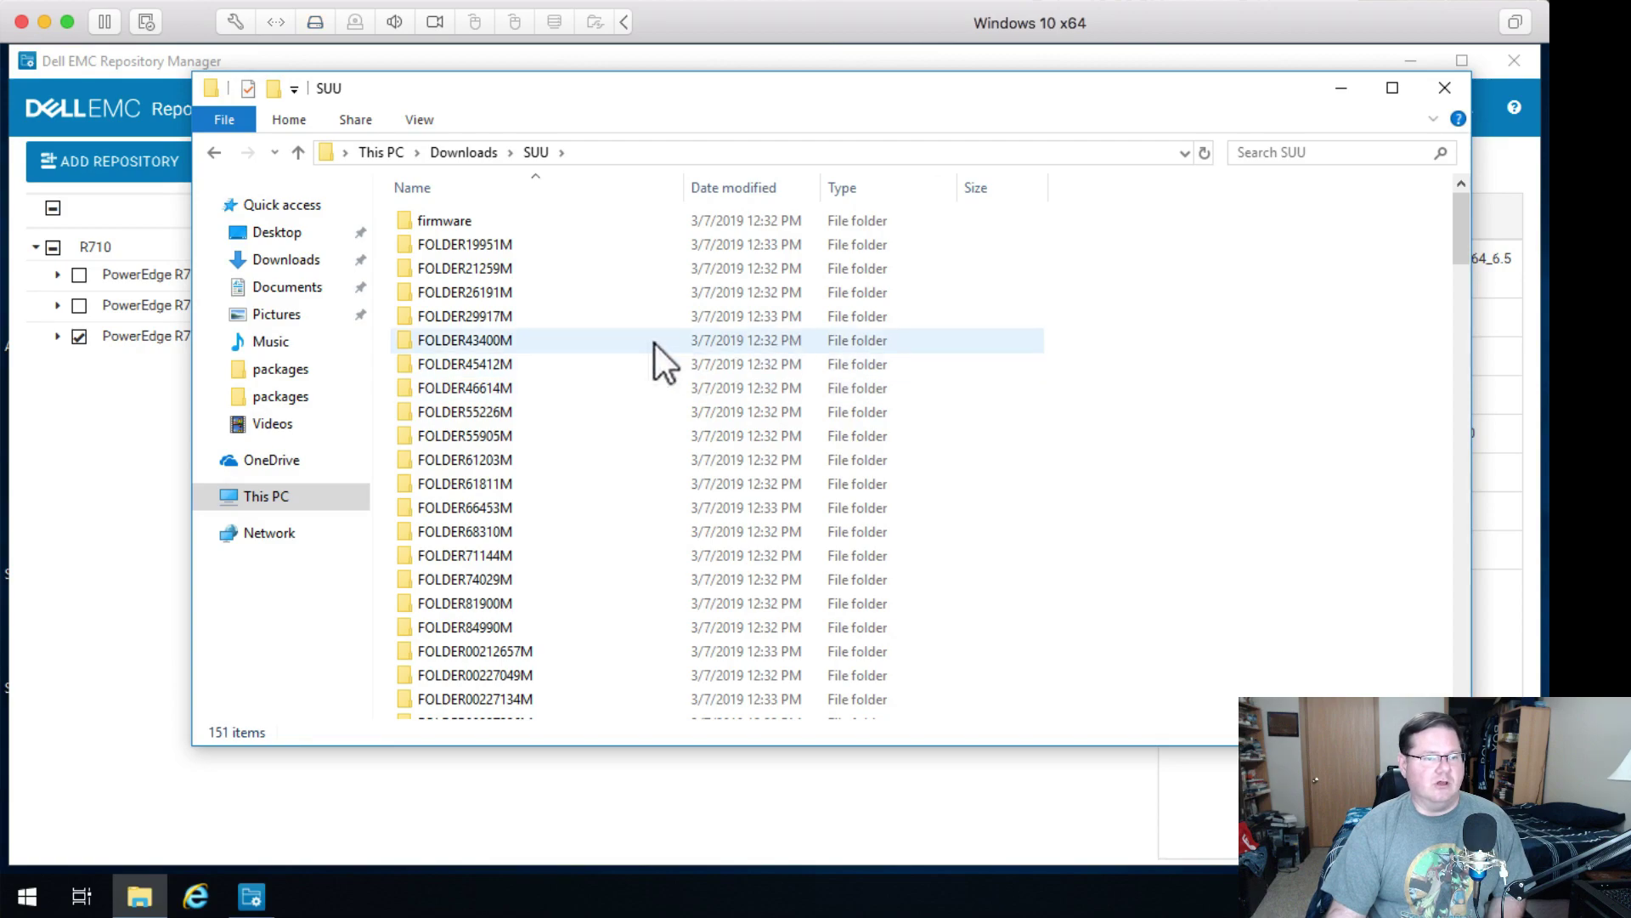
scroll(634, 251, down, 13)
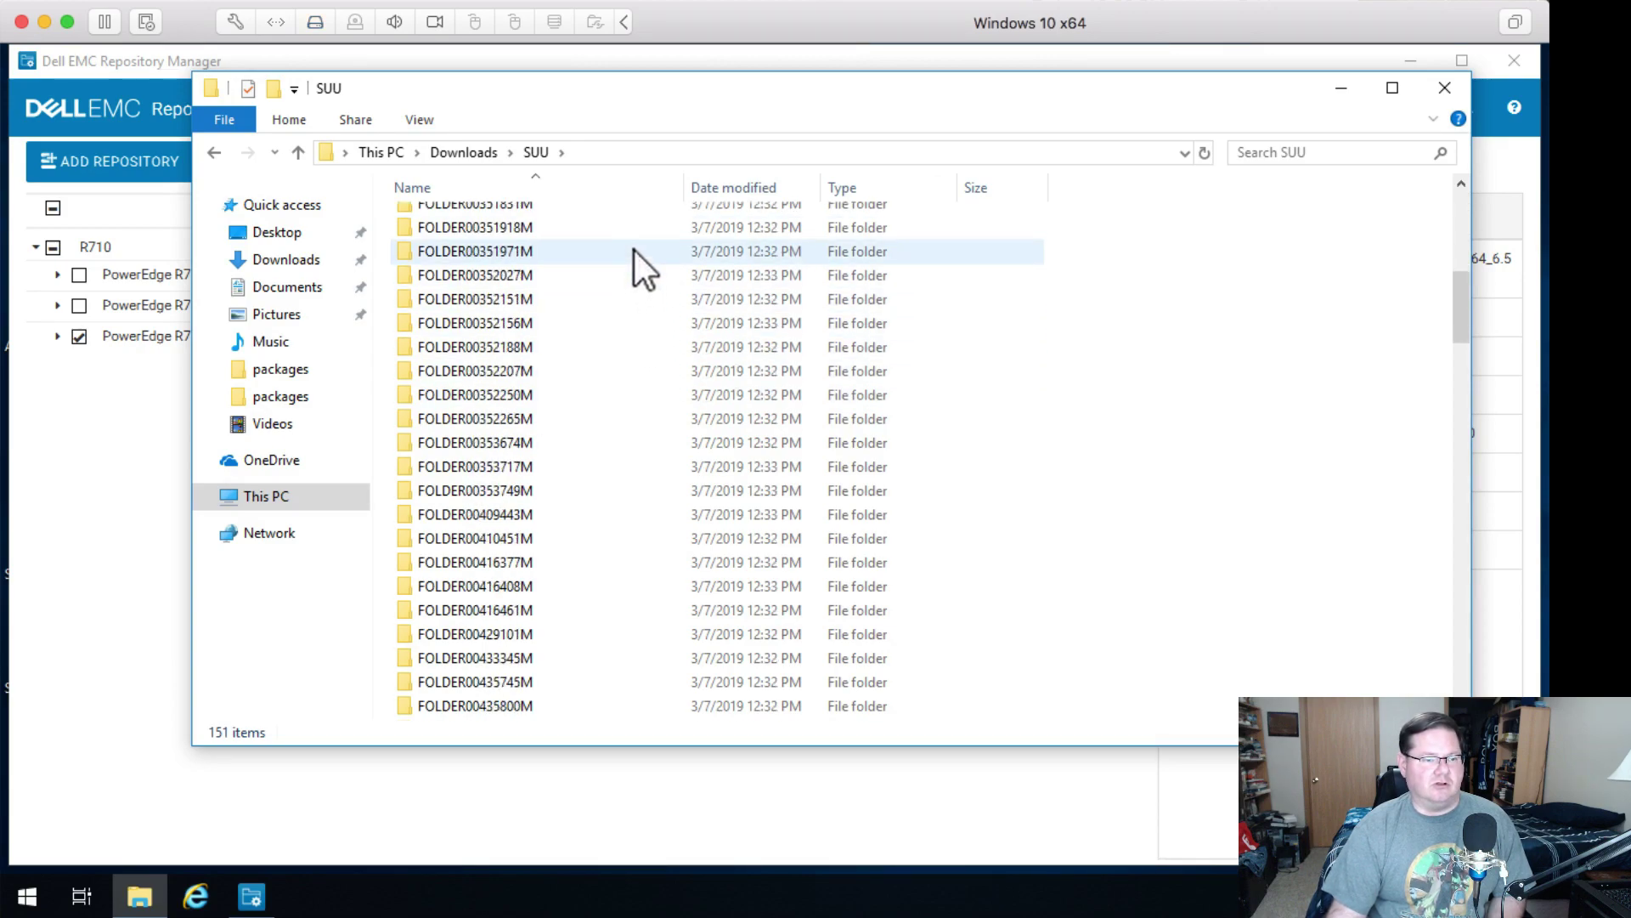
scroll(635, 252, down, 9)
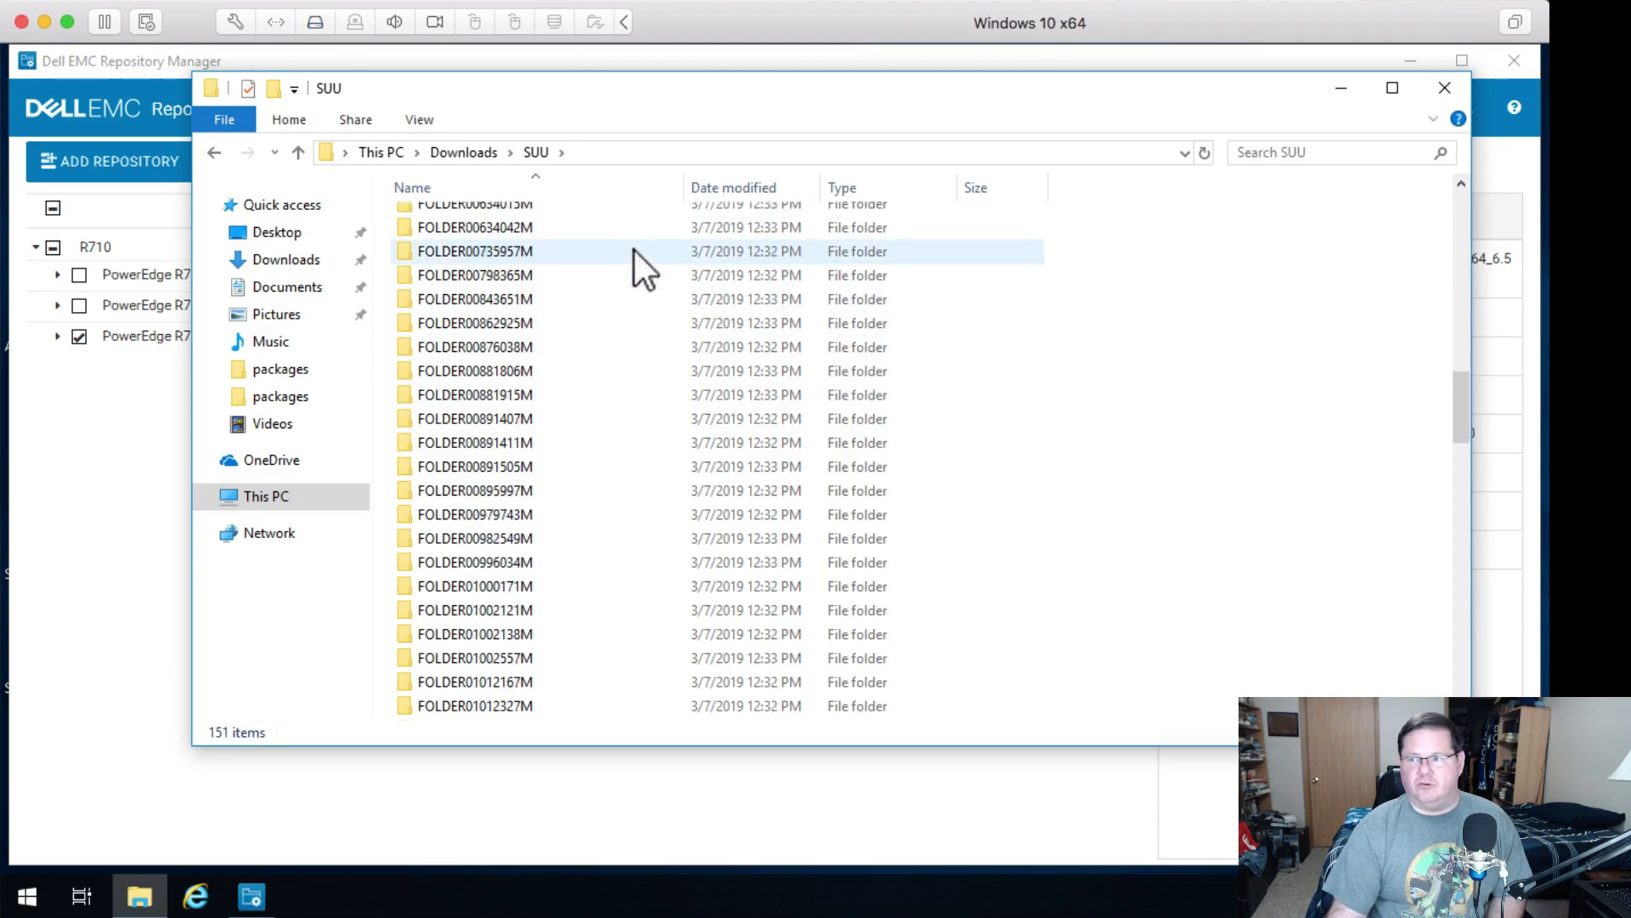
scroll(634, 252, down, 20)
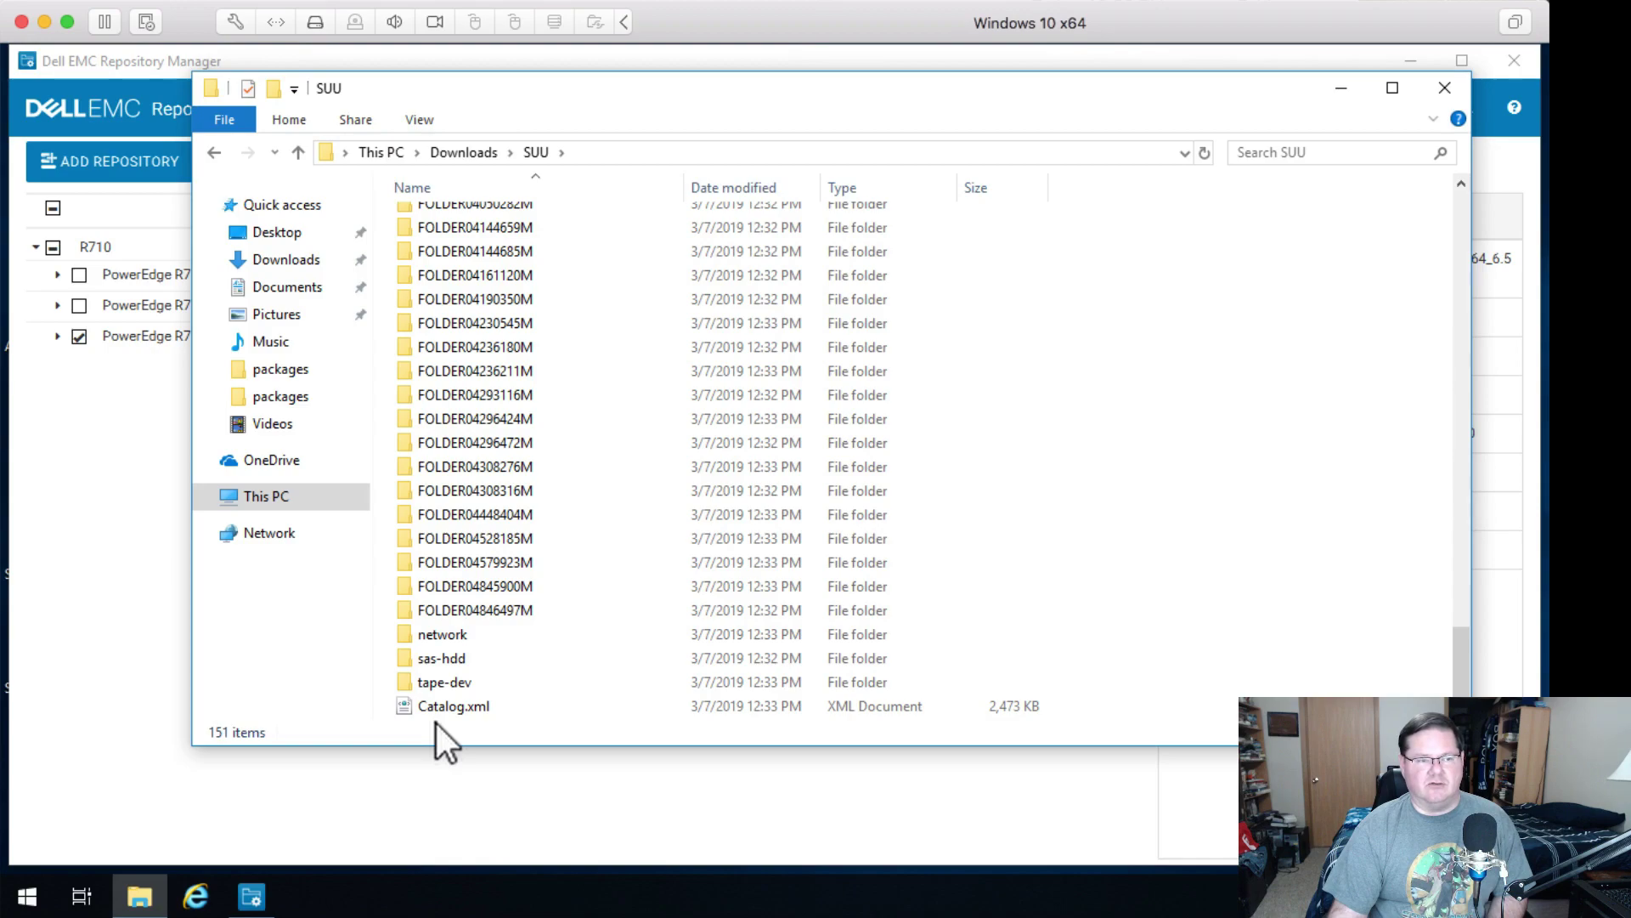
click(498, 777)
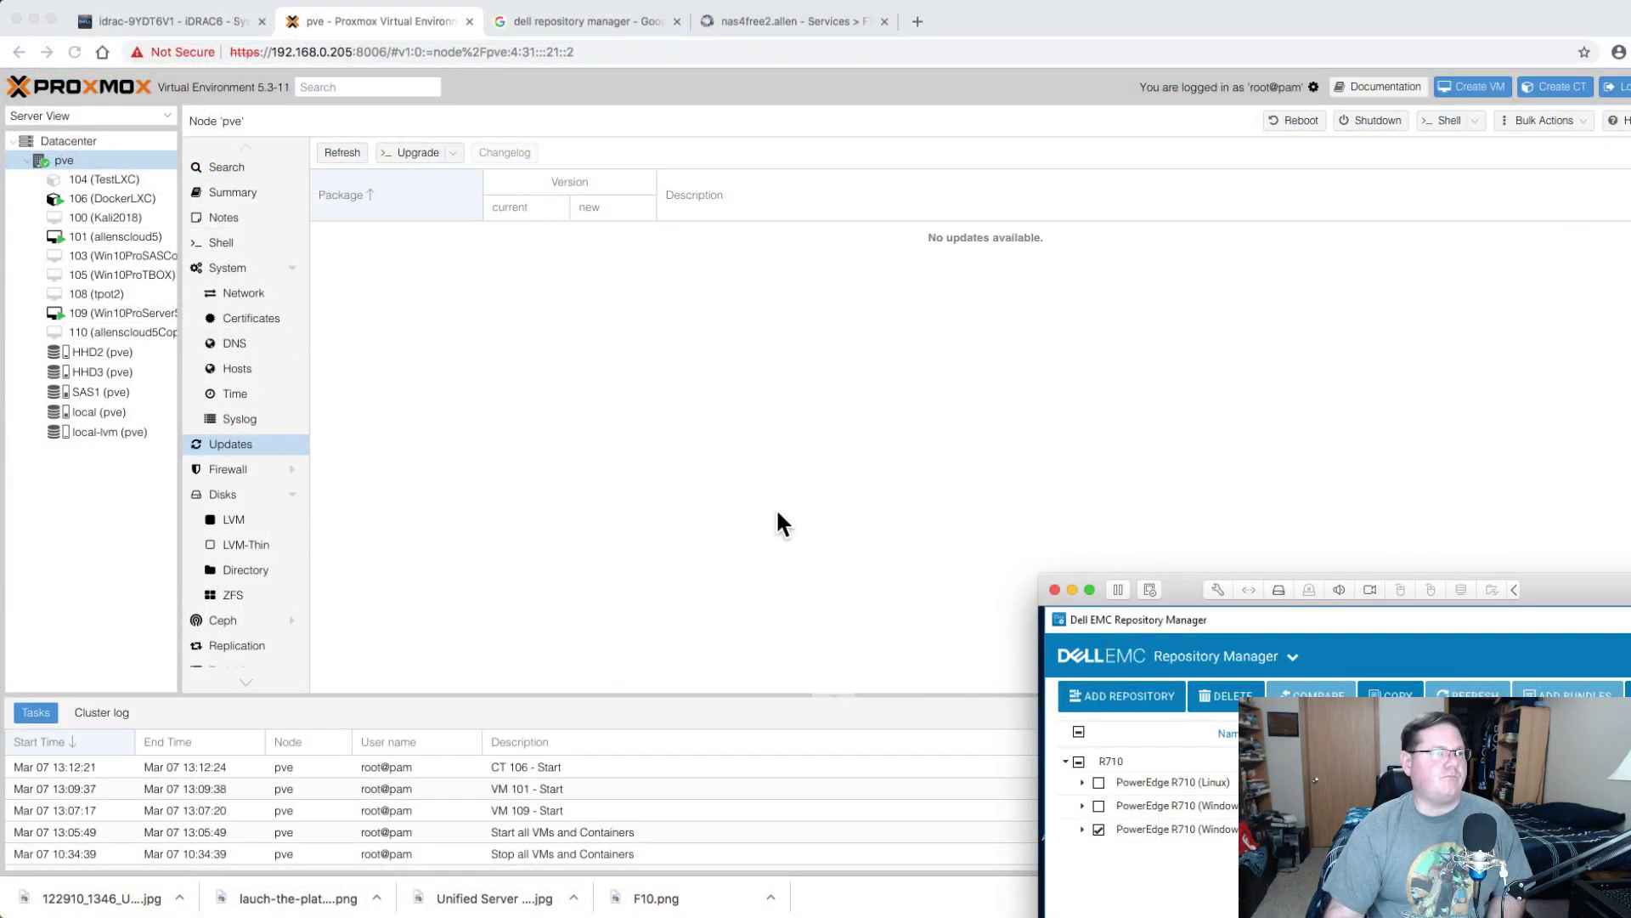
Switch to the browser, view the Dell Repository Manager search results and review the XigmaNAS FTP service settings.
click(777, 510)
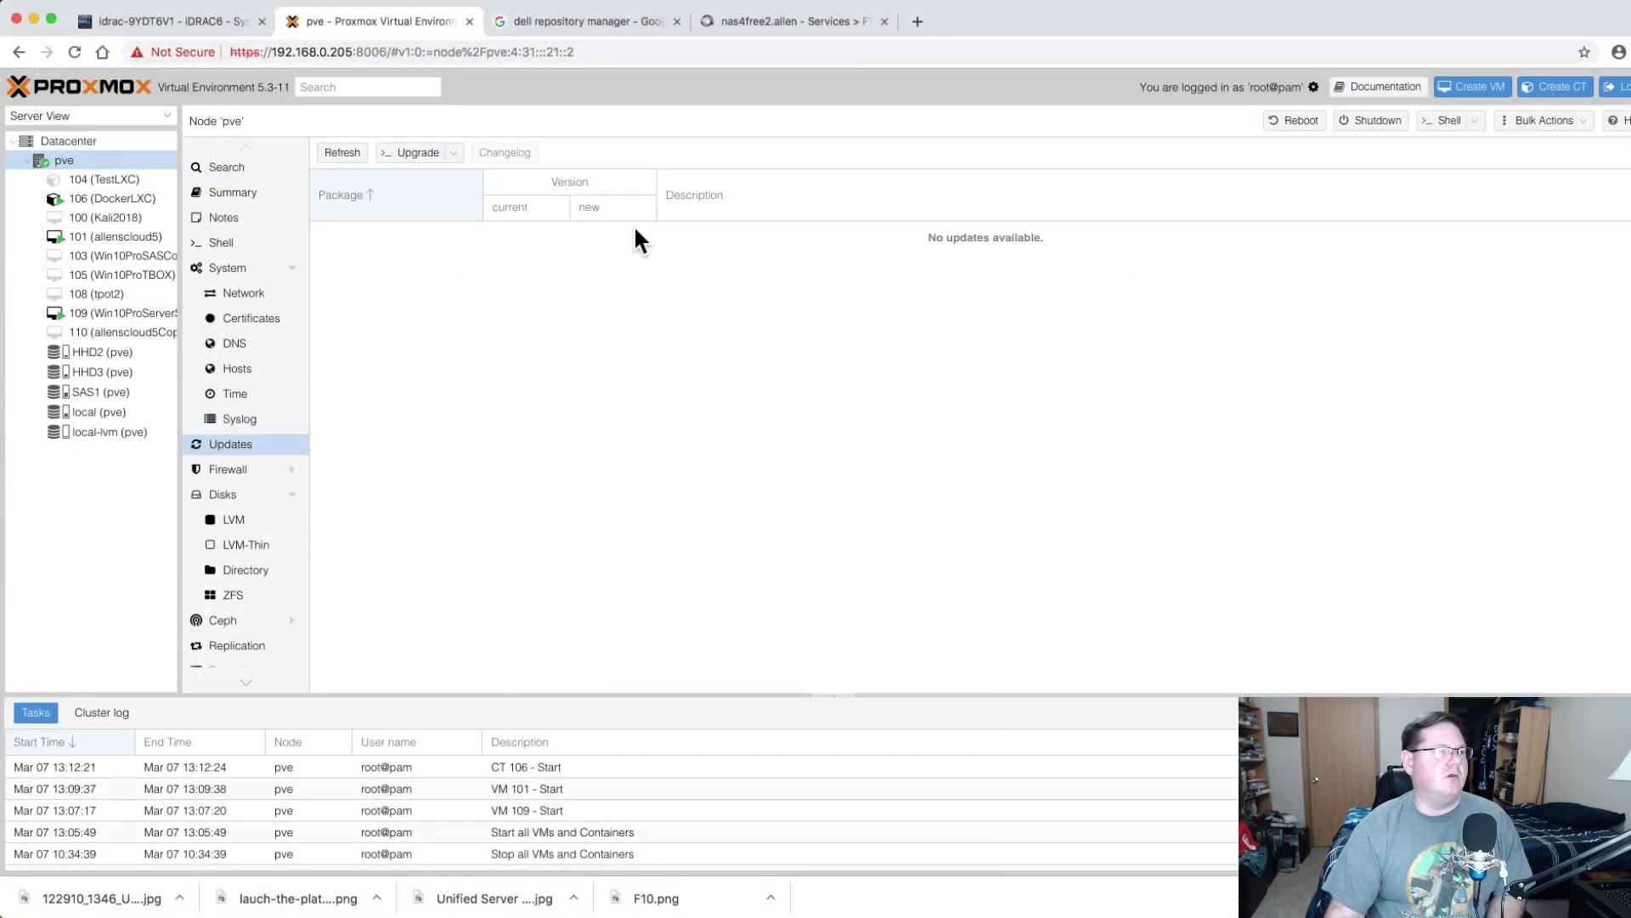
click(605, 18)
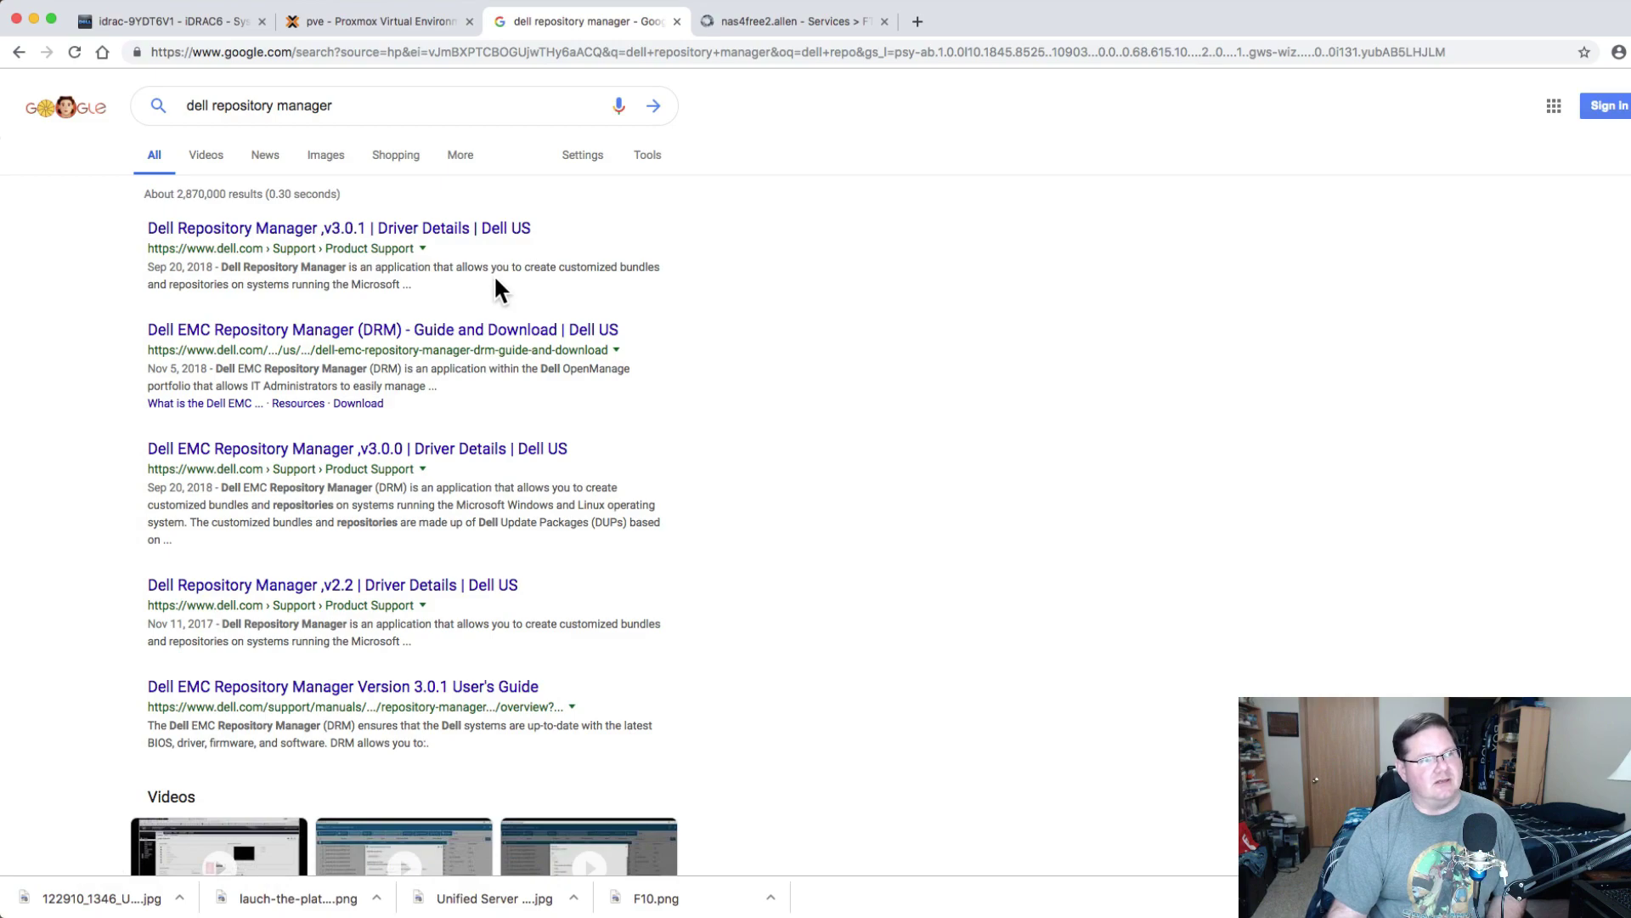
click(787, 21)
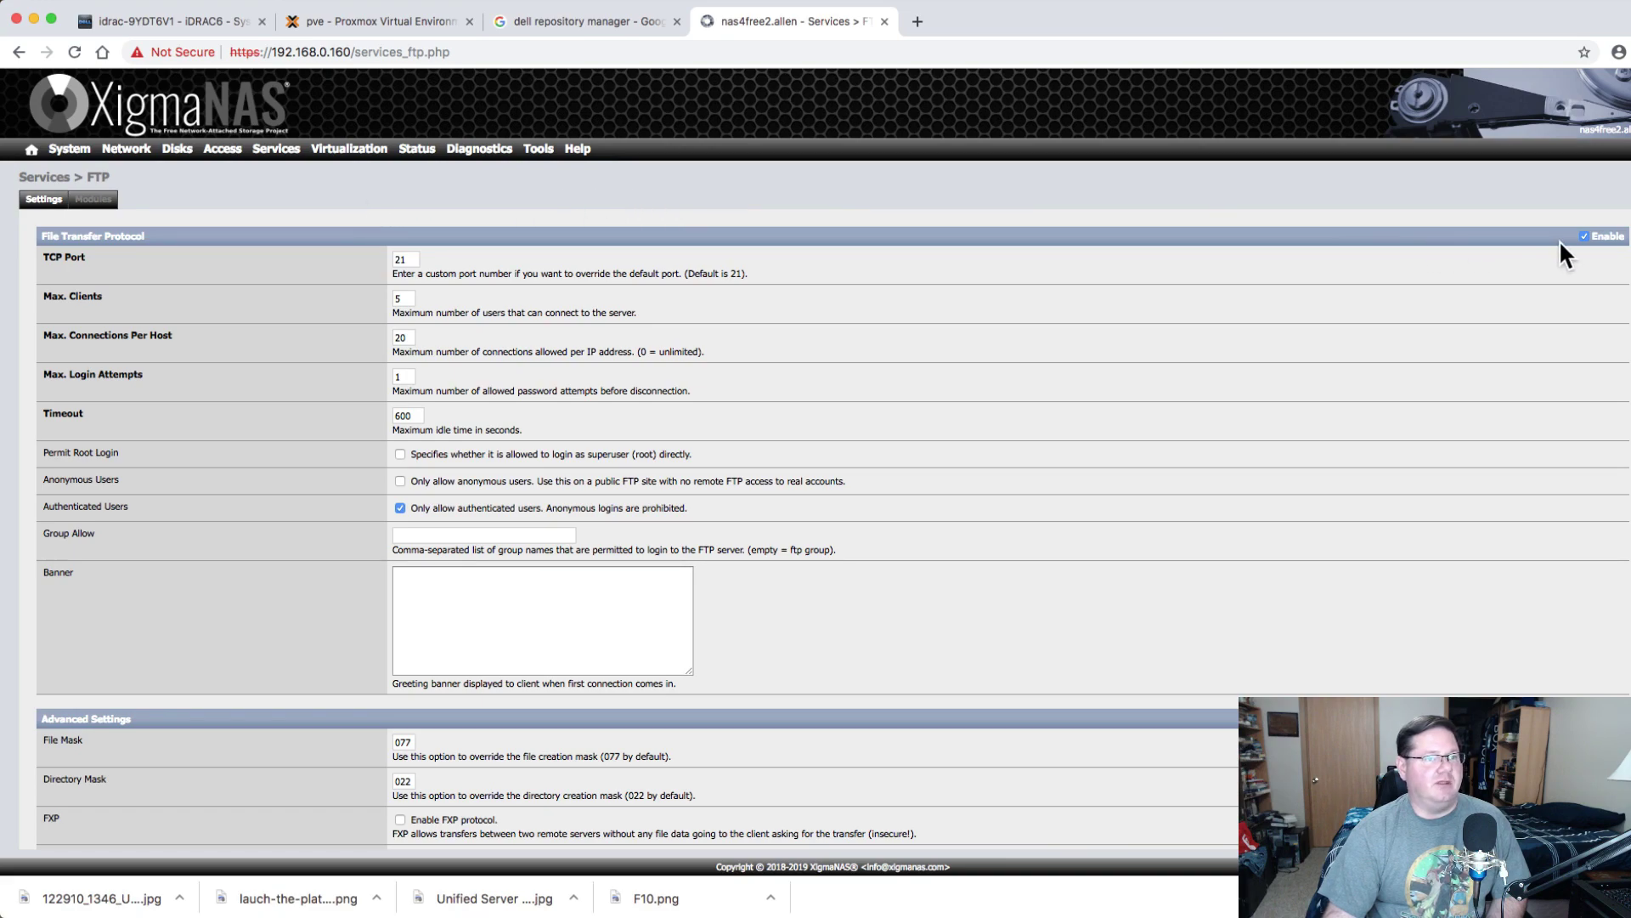
scroll(786, 276, down, 2)
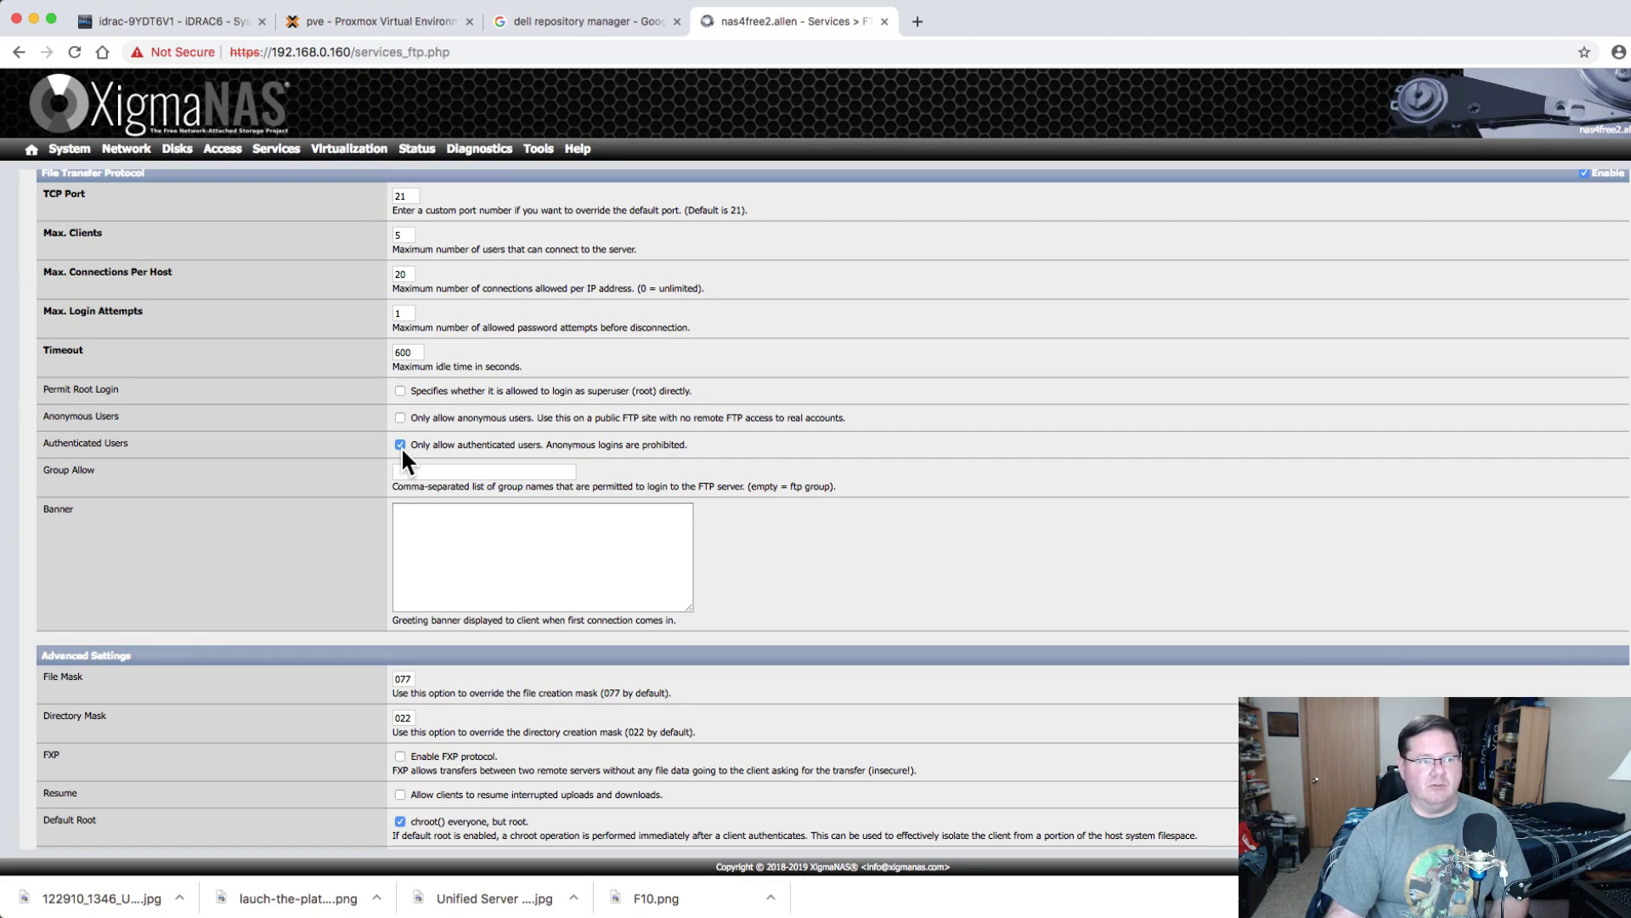
scroll(633, 429, down, 6)
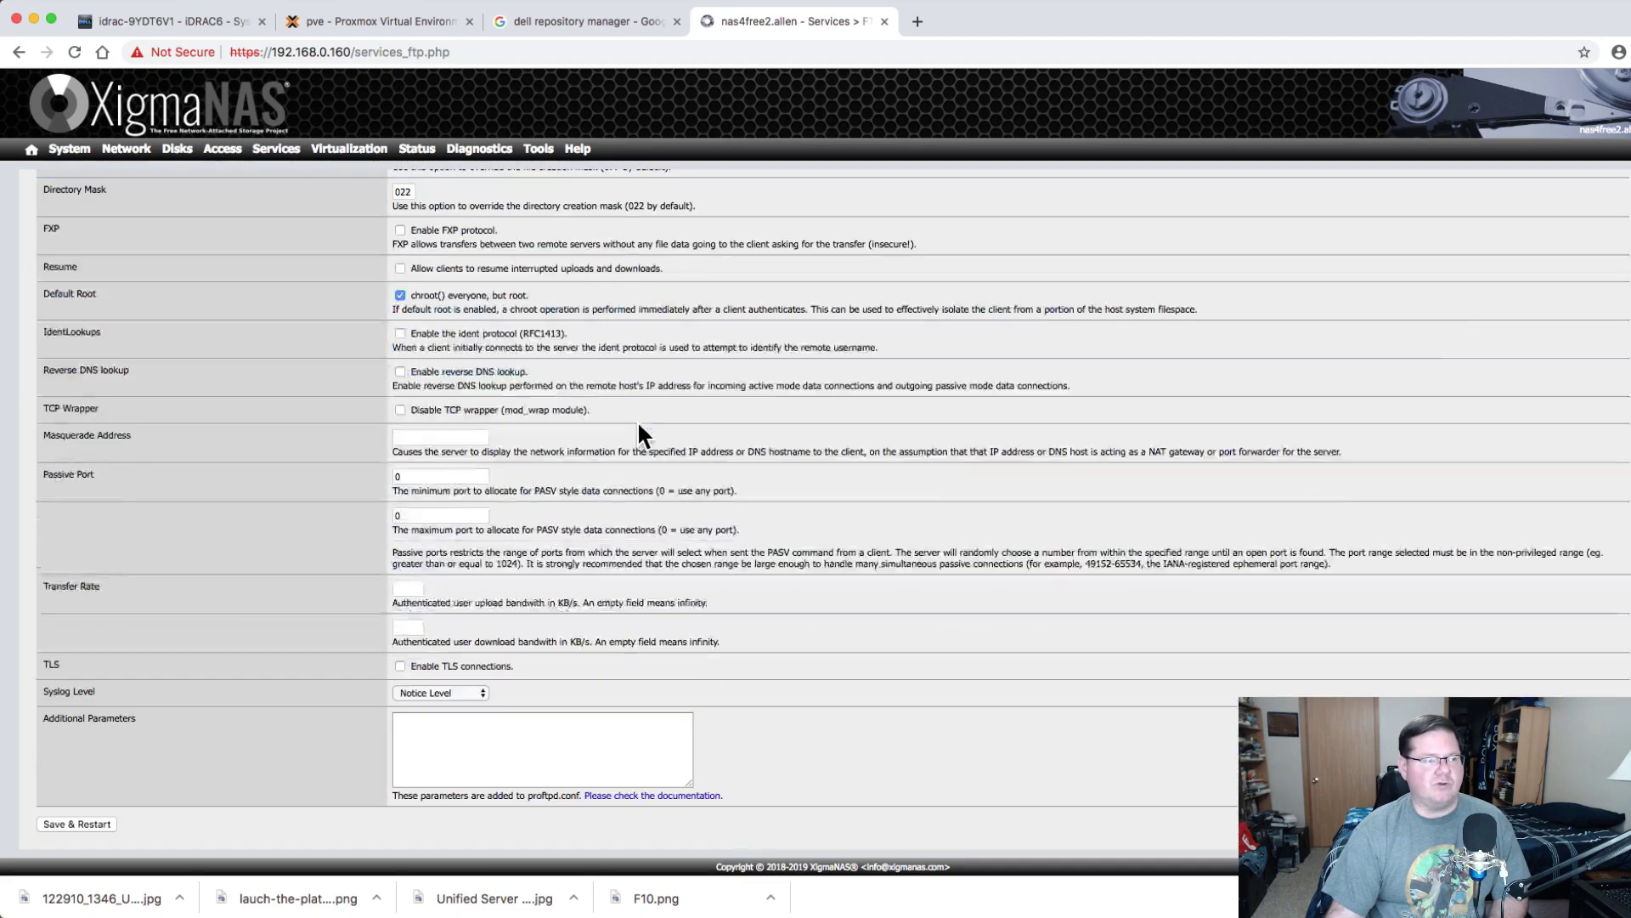
scroll(764, 656, up, 8)
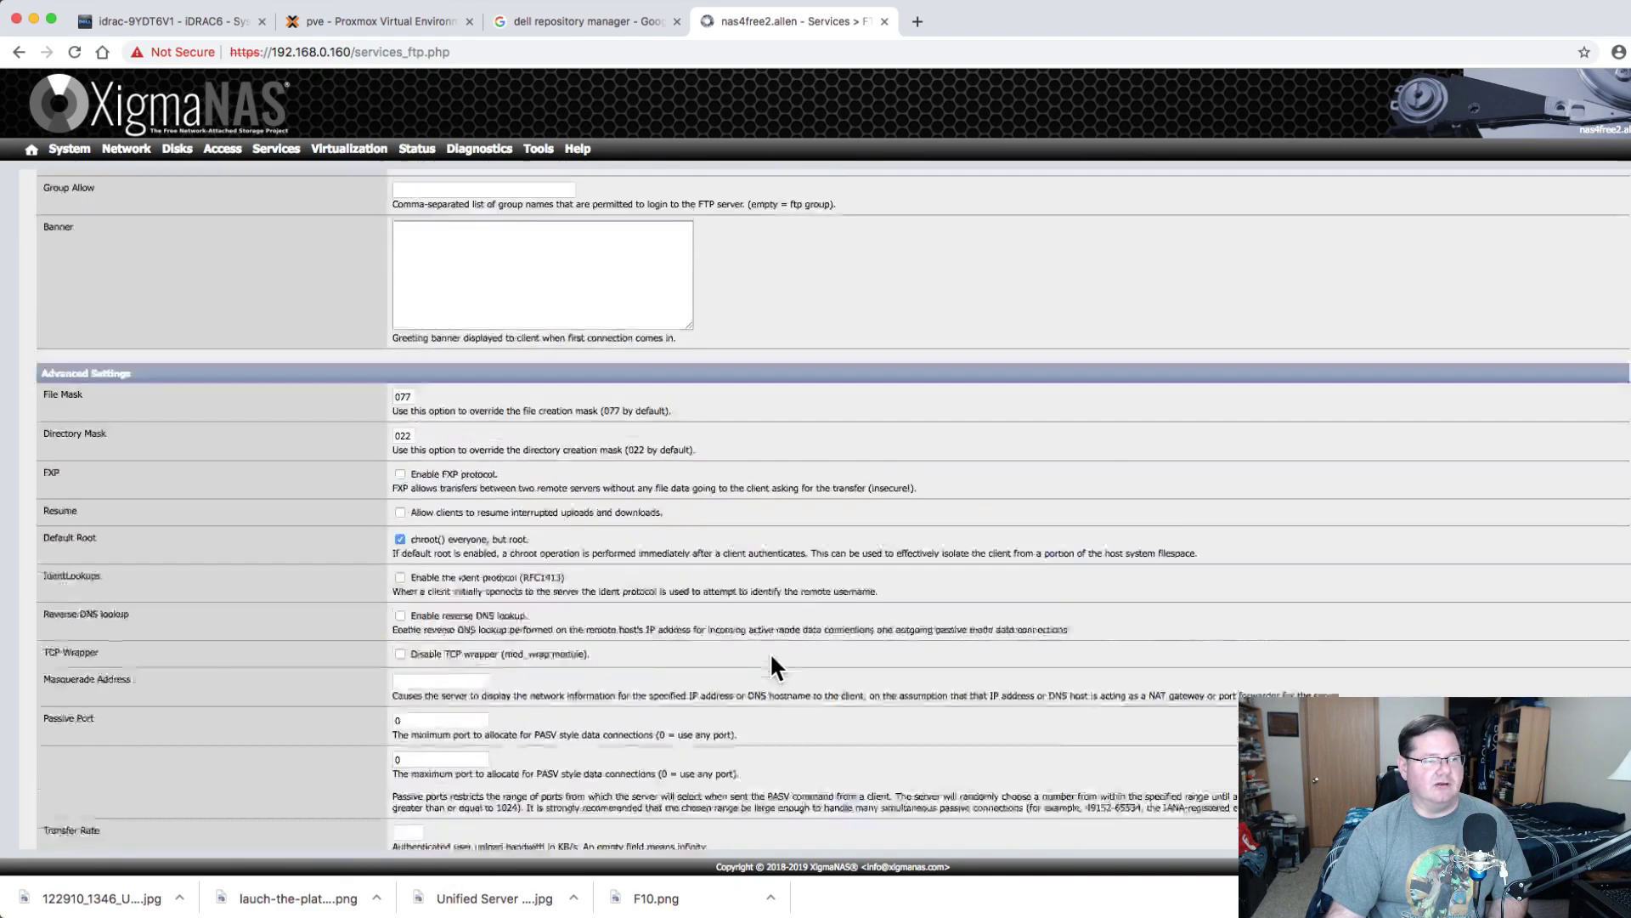